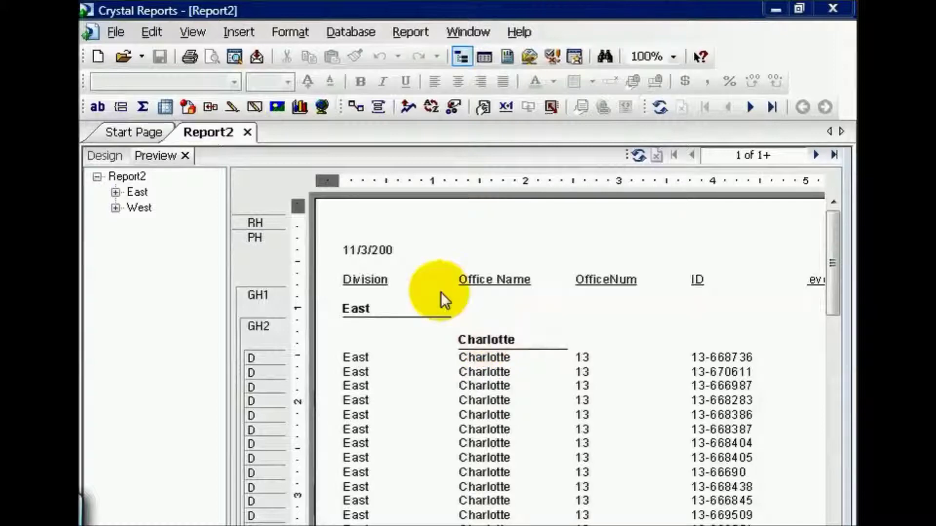
# Move the Office Name group above the Division group in the report design so it becomes the outer group
pyautogui.click(115, 154)
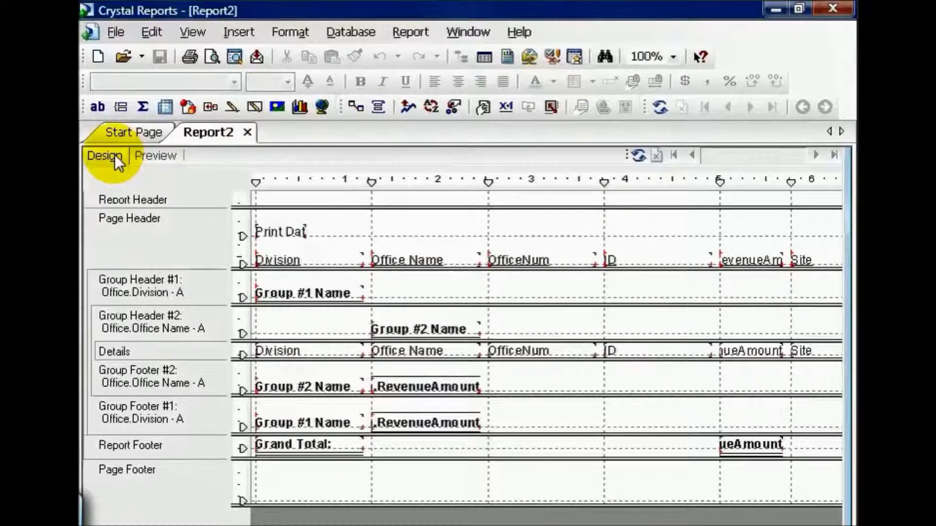
pyautogui.click(185, 318)
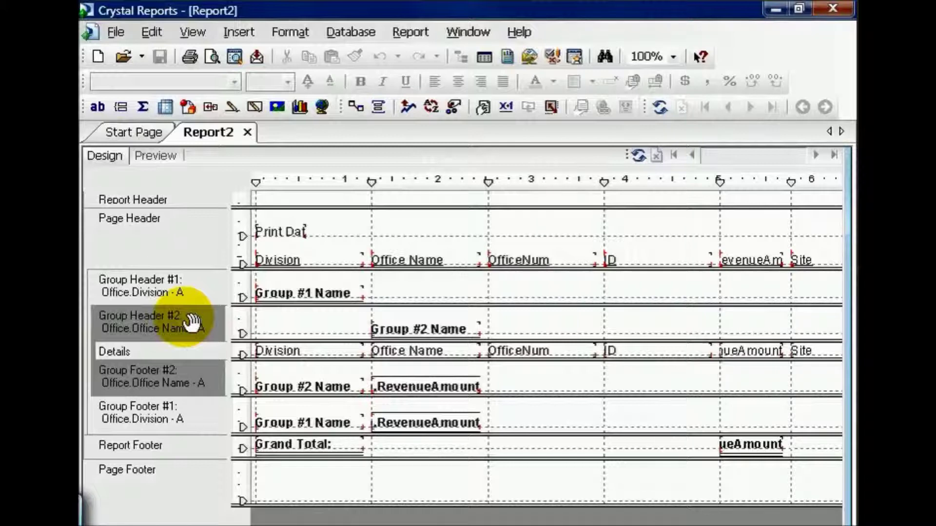
pyautogui.click(190, 298)
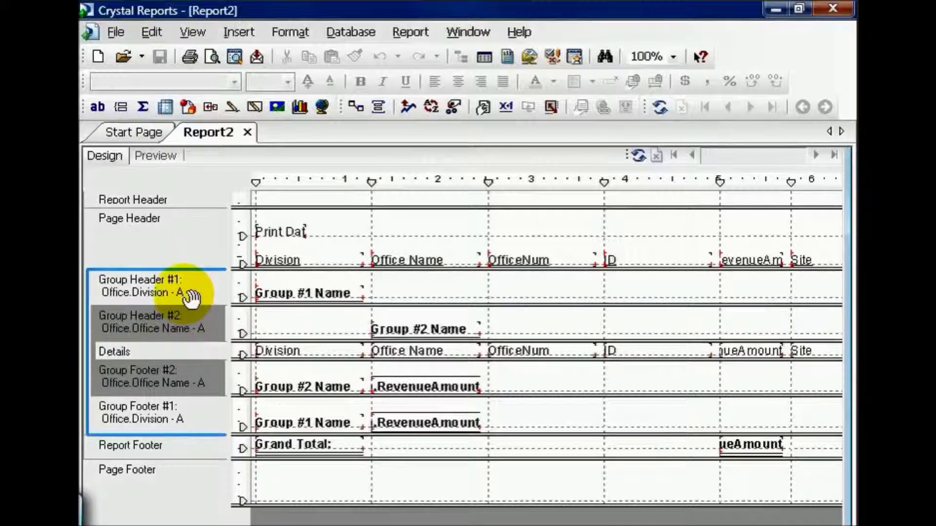
pyautogui.moveTo(191, 298); pyautogui.dragTo(185, 282)
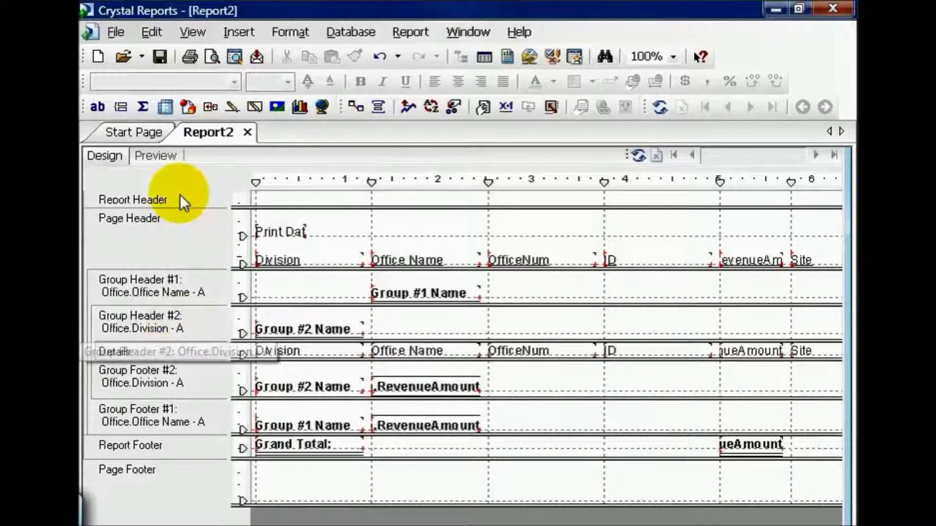
# Preview the report with the Arizona group expanded, and undo the group reordering
pyautogui.click(174, 155)
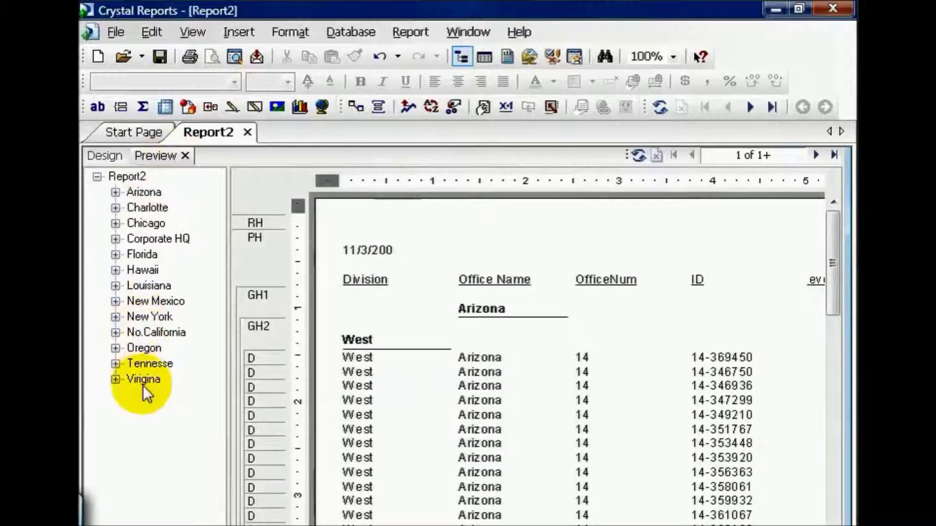
pyautogui.click(116, 193)
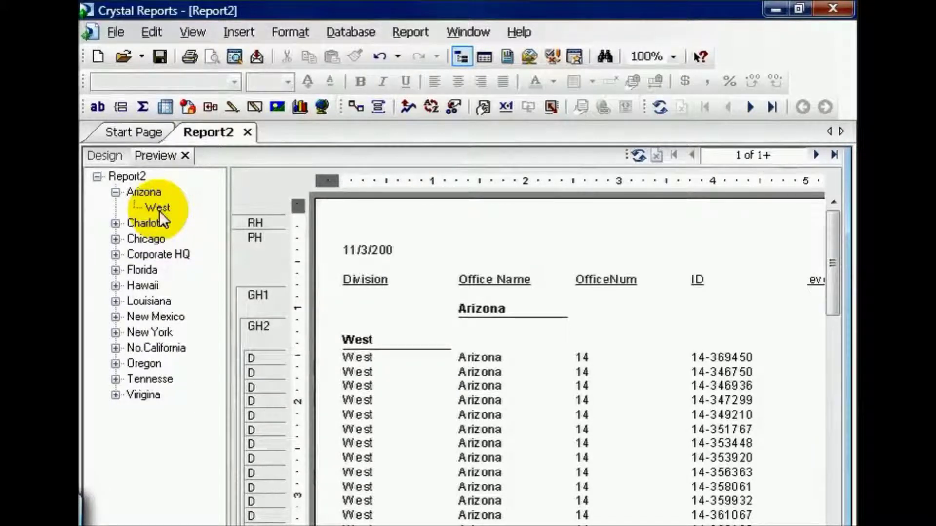
pyautogui.hotkey('ctrl', 'z')
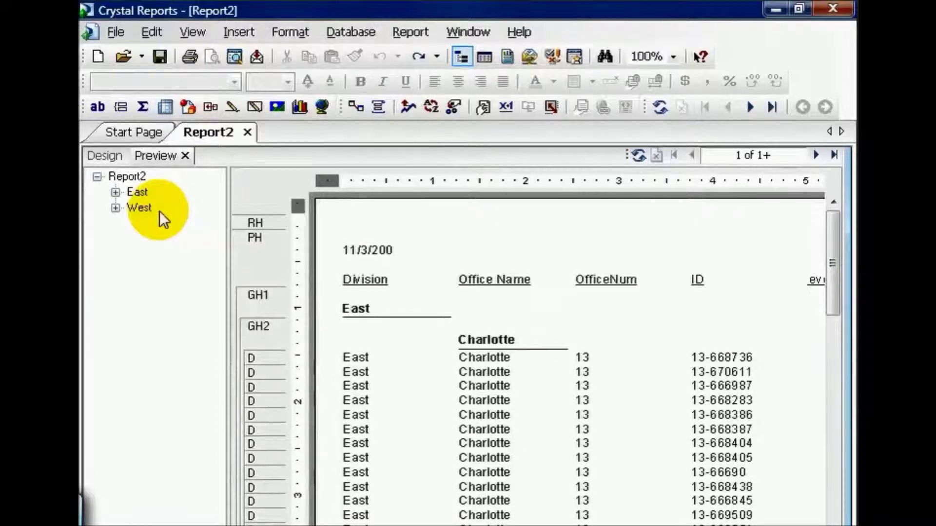
# Change the Office Name group's sorting to specified order in the report design
pyautogui.click(112, 159)
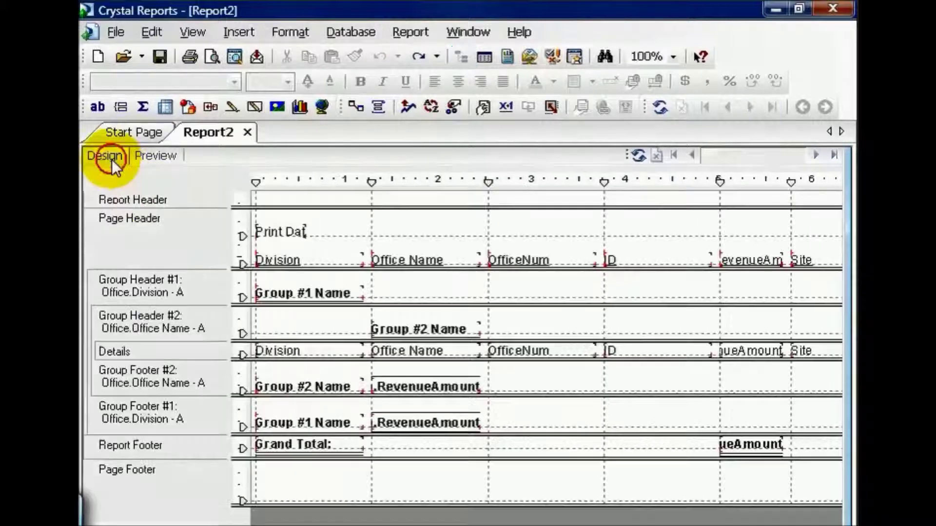
pyautogui.rightClick(173, 321)
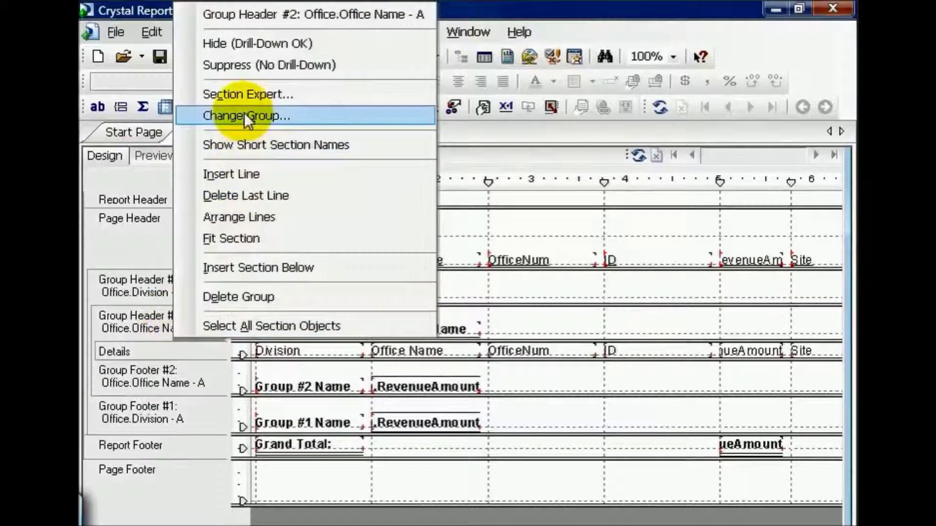
pyautogui.click(299, 117)
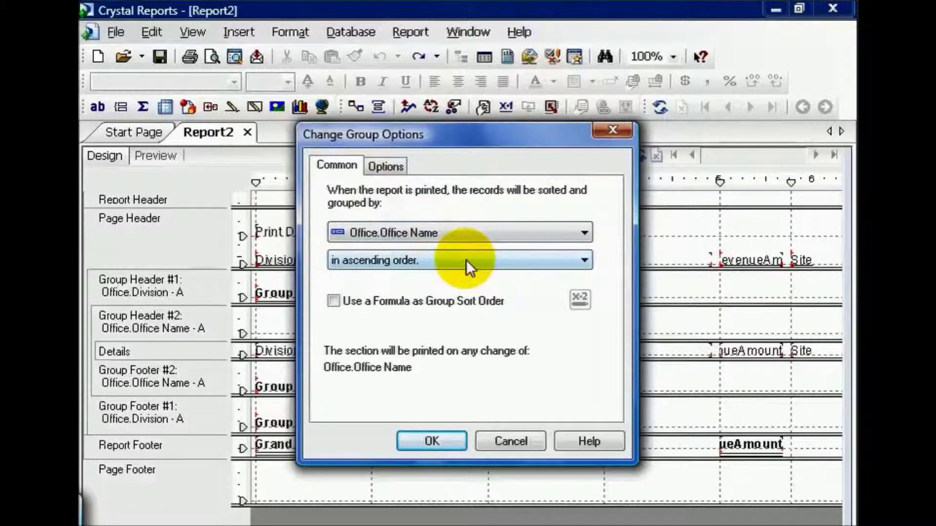
pyautogui.click(585, 262)
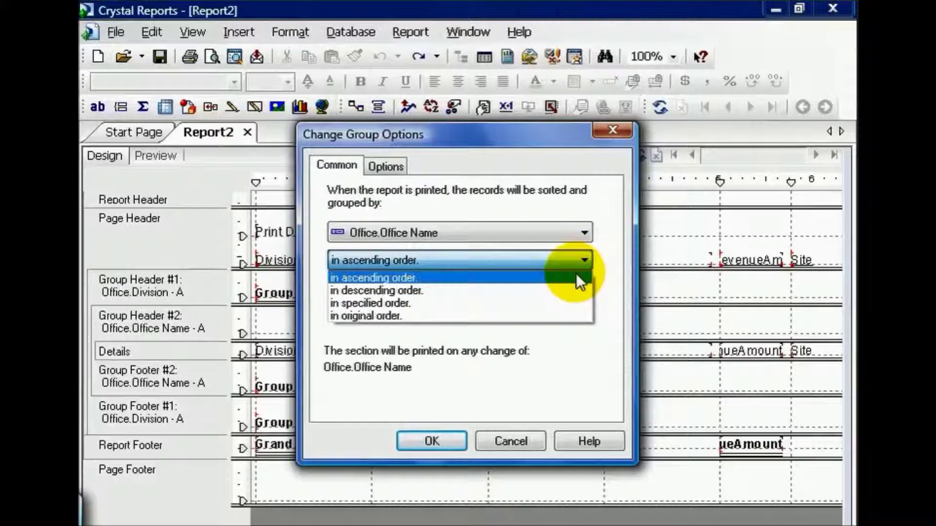
pyautogui.click(567, 303)
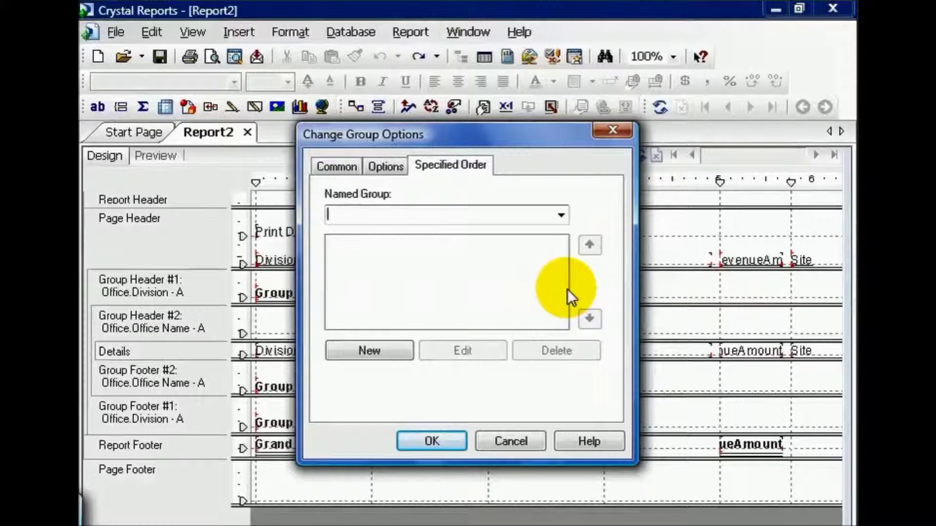
# Add Corporate HQ, Alaska and Charlotte as named groups in the specified order
pyautogui.click(562, 216)
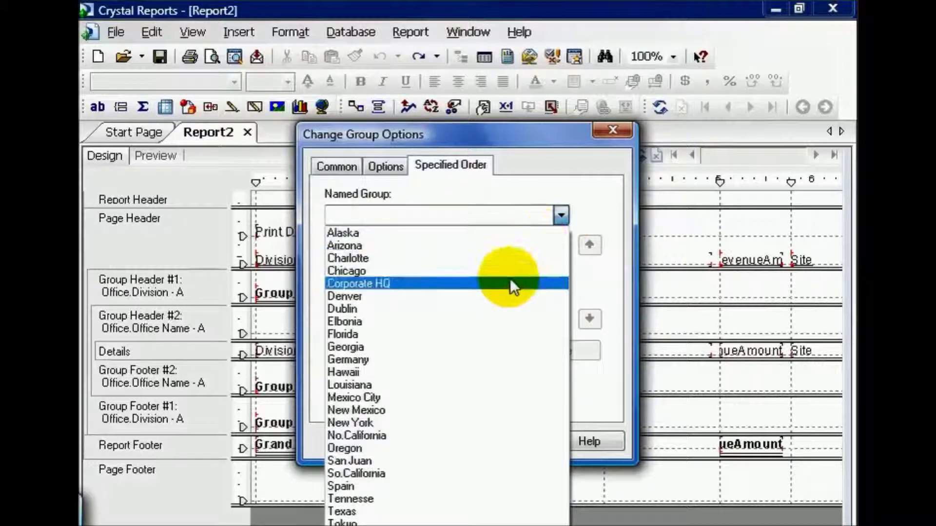
pyautogui.click(557, 223)
pyautogui.click(553, 218)
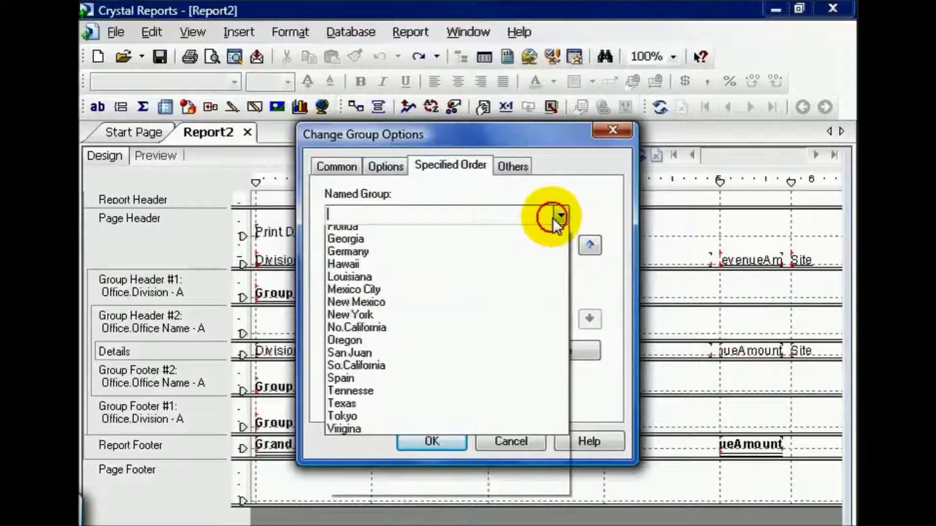
pyautogui.click(499, 257)
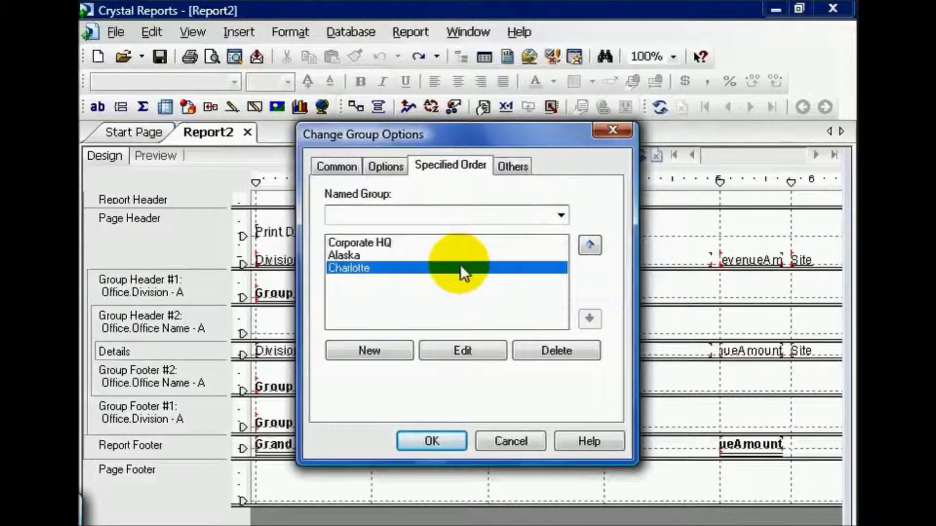
# Reorder the named groups to Corporate HQ, Charlotte, Alaska
pyautogui.click(586, 247)
pyautogui.click(586, 246)
pyautogui.click(392, 256)
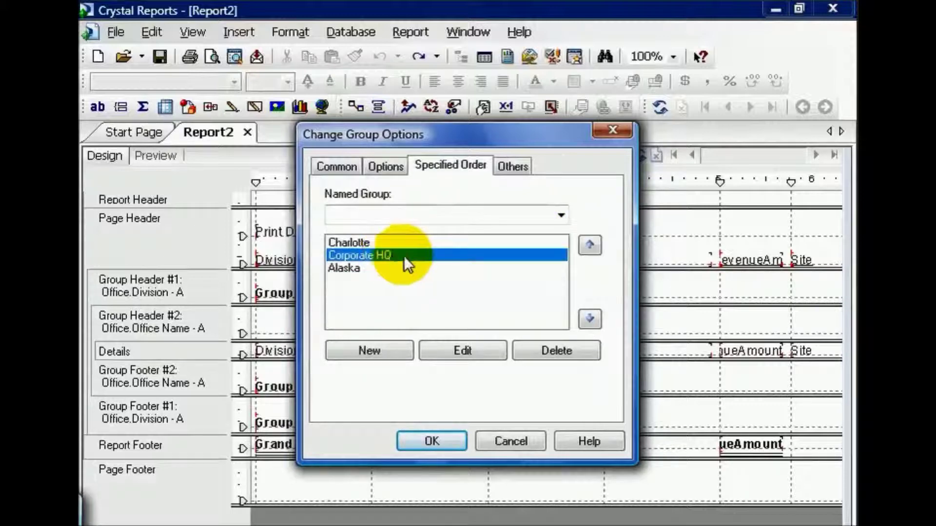
pyautogui.click(591, 246)
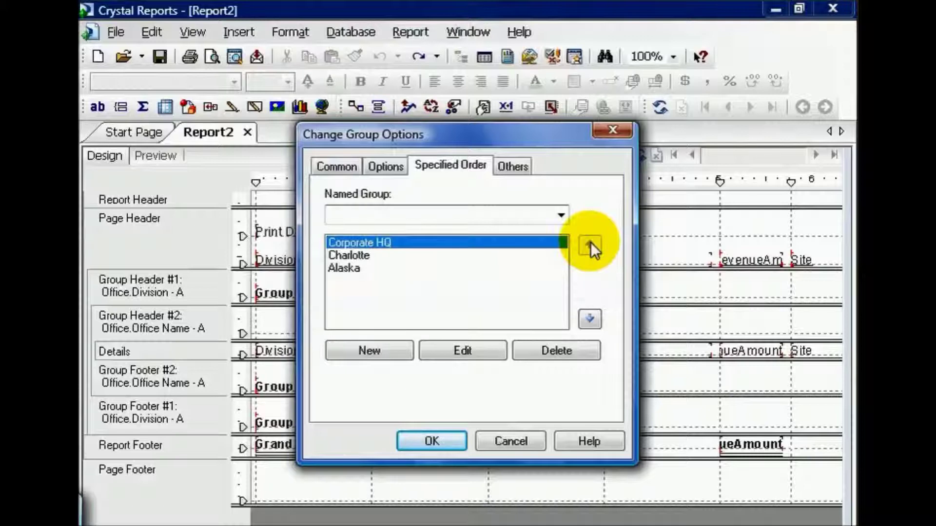
# Rename the combined group for other offices "Other Group", choose to leave others in their own groups instead, and apply the group options
pyautogui.click(522, 168)
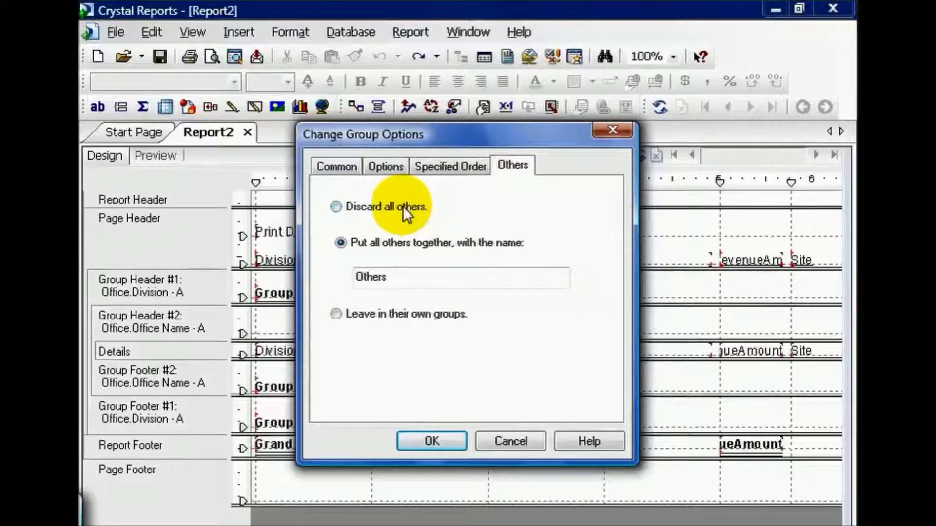
pyautogui.click(403, 277)
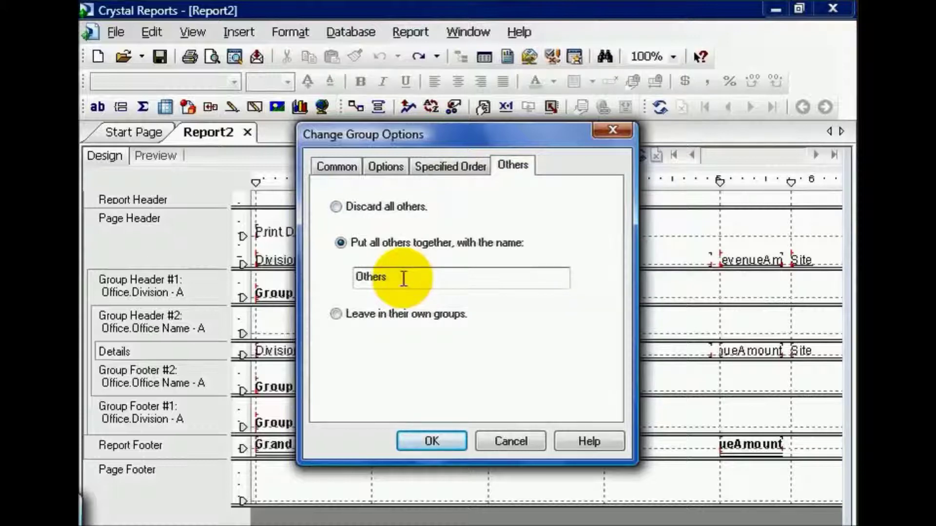
pyautogui.press('BackSpace')
pyautogui.write('Group')
pyautogui.click(334, 314)
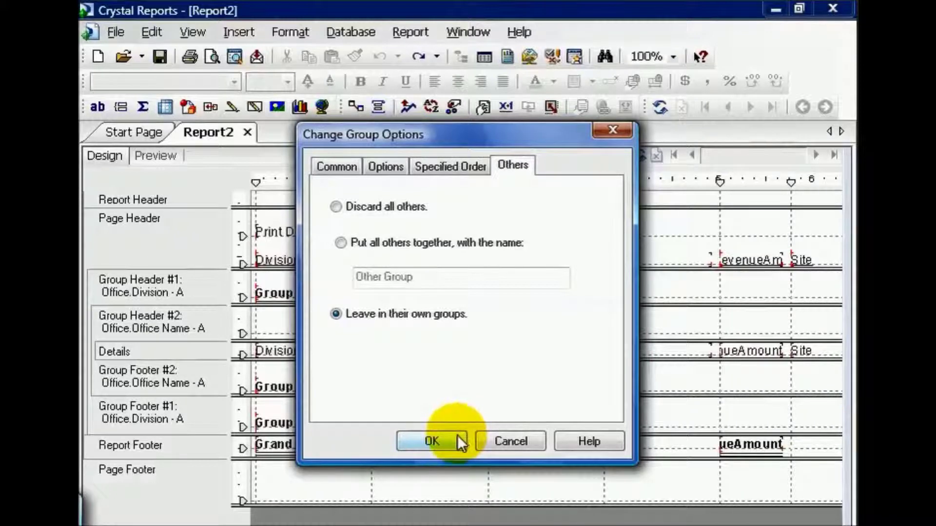
pyautogui.click(458, 435)
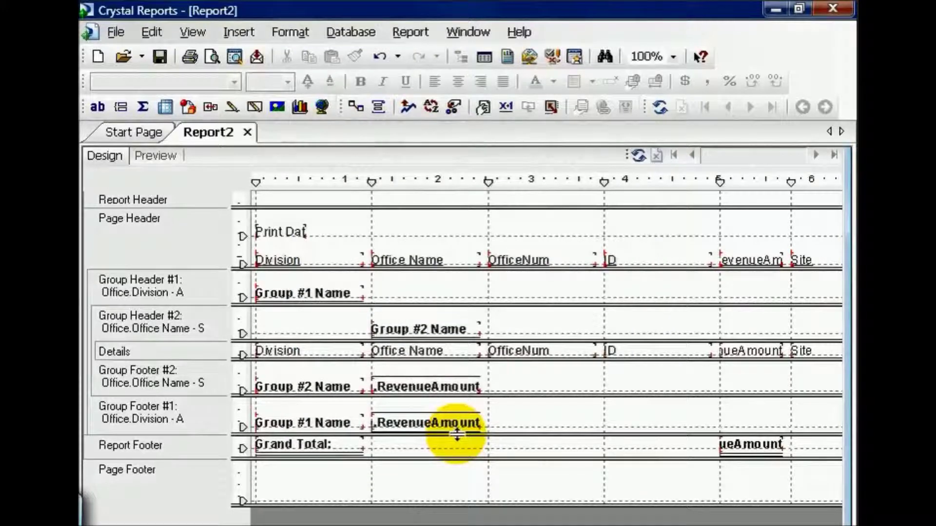
# Preview the report and expand the West and East divisions to check the order of their offices
pyautogui.click(166, 156)
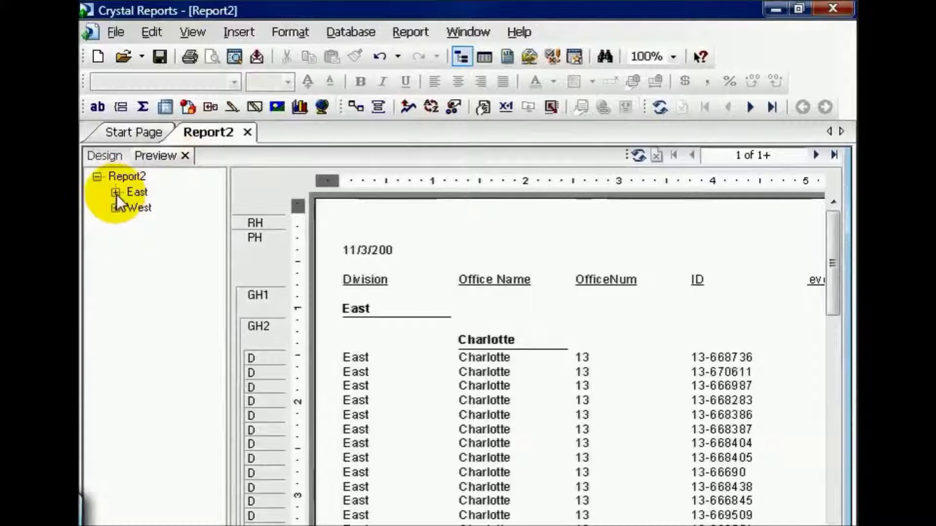
pyautogui.click(116, 208)
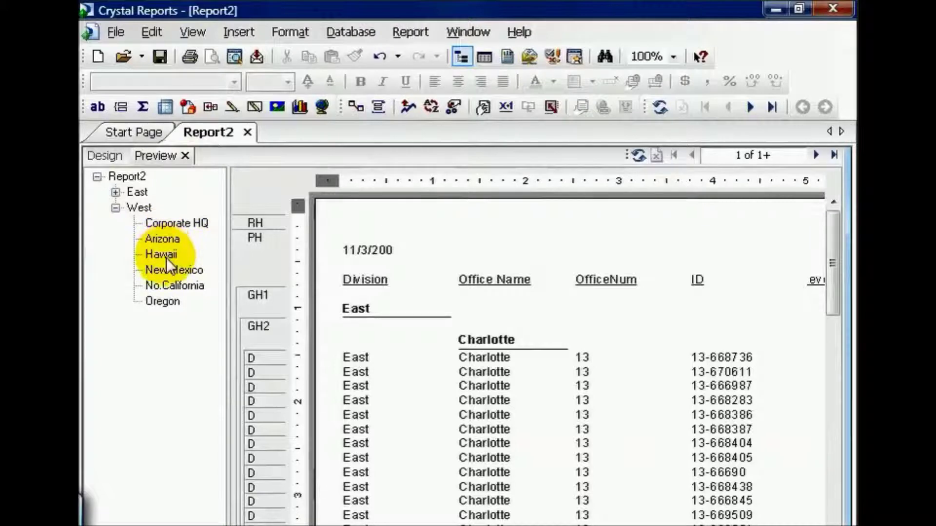
pyautogui.click(115, 192)
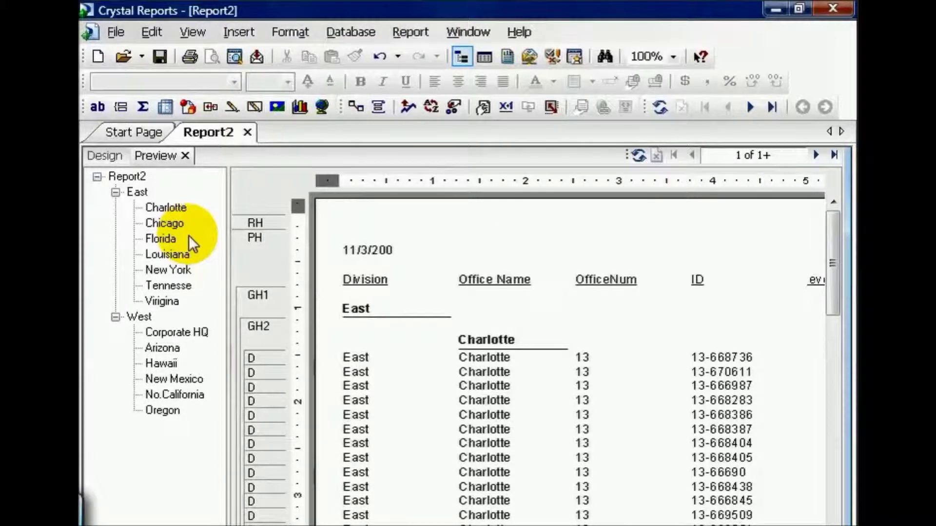
# Edit the Corporate HQ named group in the Office Name group's specified order and rename it "Corp Main"
pyautogui.click(115, 159)
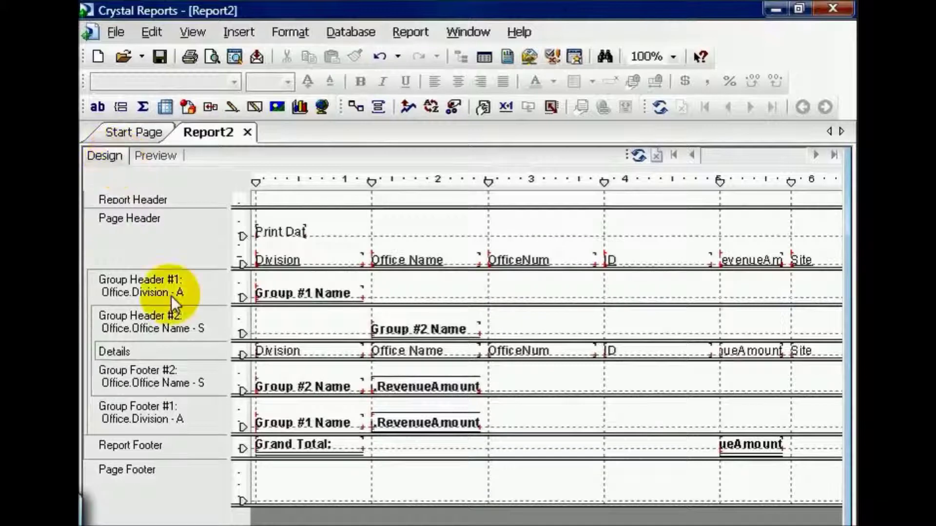
pyautogui.rightClick(174, 335)
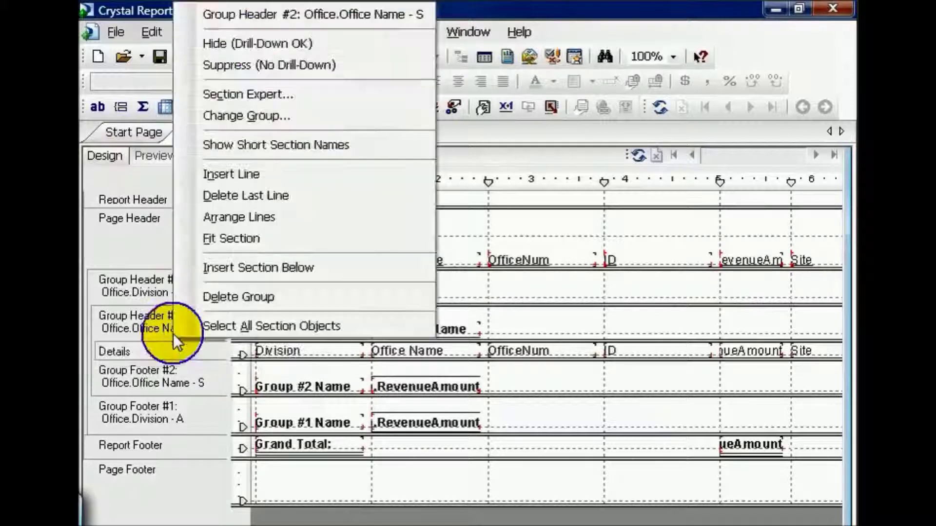
pyautogui.click(238, 119)
pyautogui.click(441, 168)
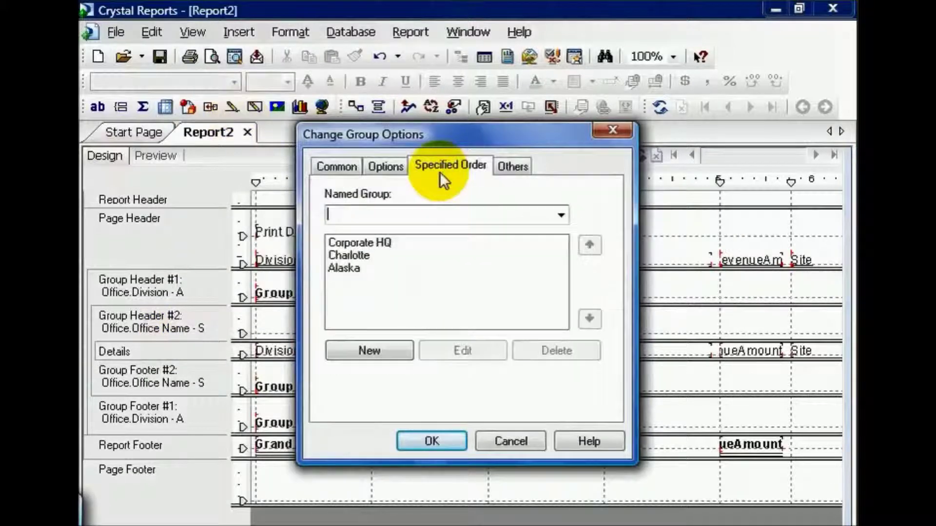
pyautogui.click(377, 241)
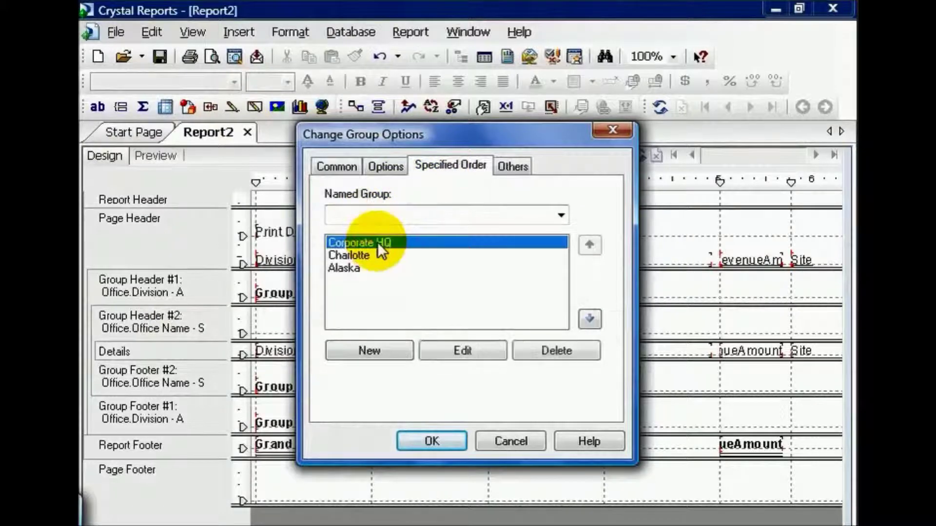
pyautogui.click(437, 347)
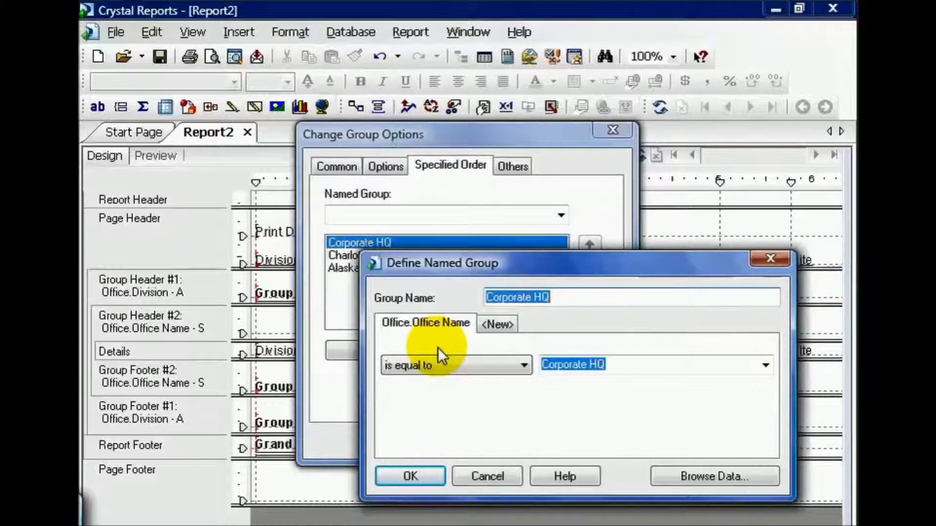
pyautogui.click(548, 293)
pyautogui.moveTo(548, 293); pyautogui.dragTo(428, 285)
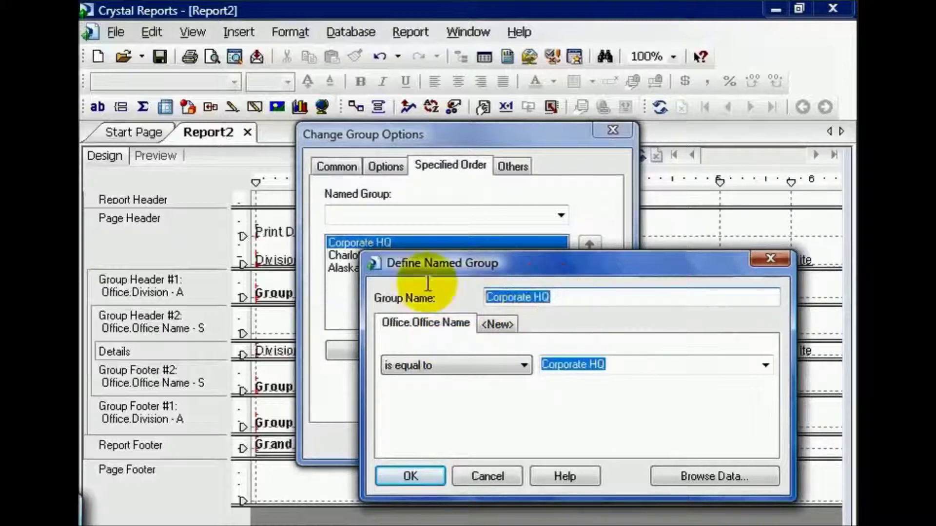
pyautogui.write('Corp Main')
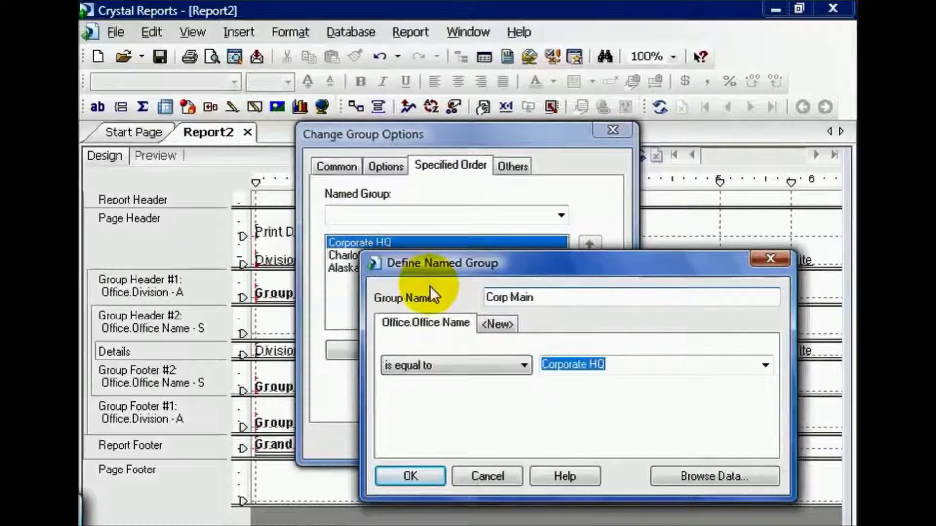
# Set the Corp Main named group's condition to "is one of" with Corporate HQ, Germany and Elbonia as its values
pyautogui.click(525, 365)
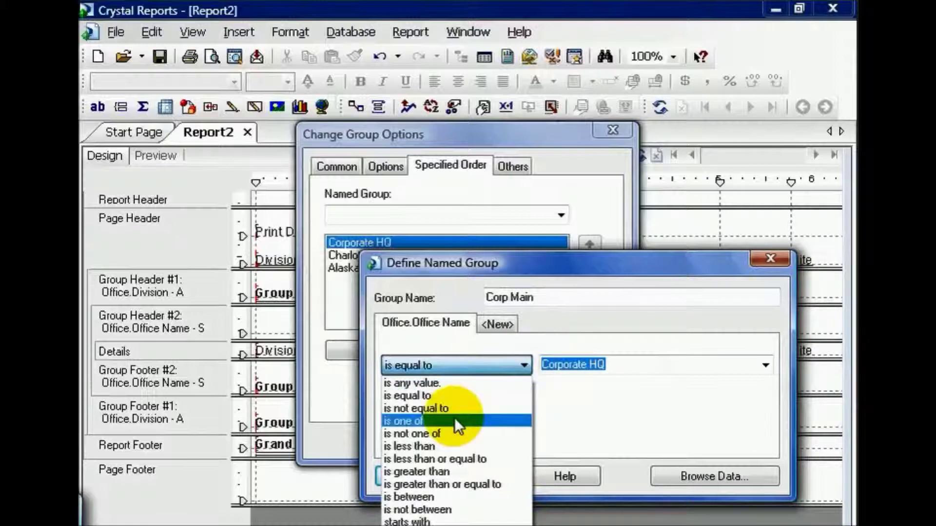
pyautogui.click(427, 423)
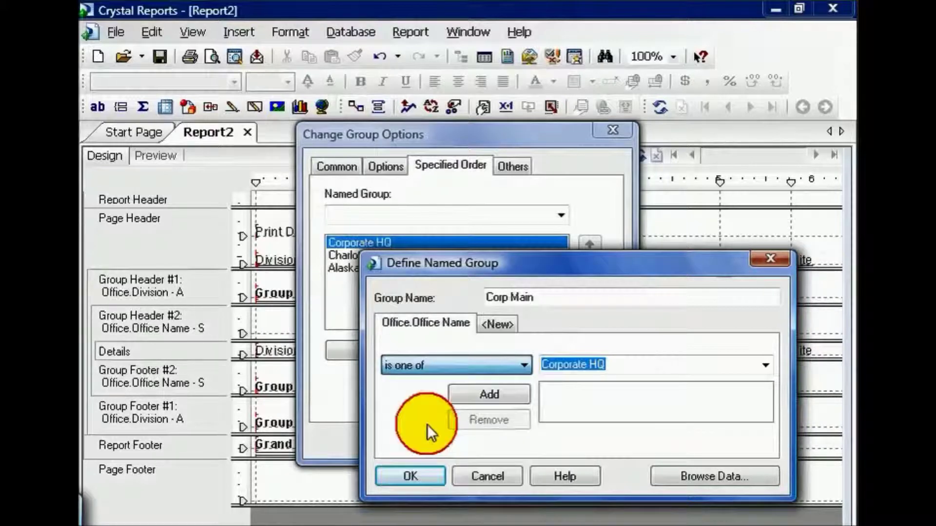
pyautogui.click(766, 365)
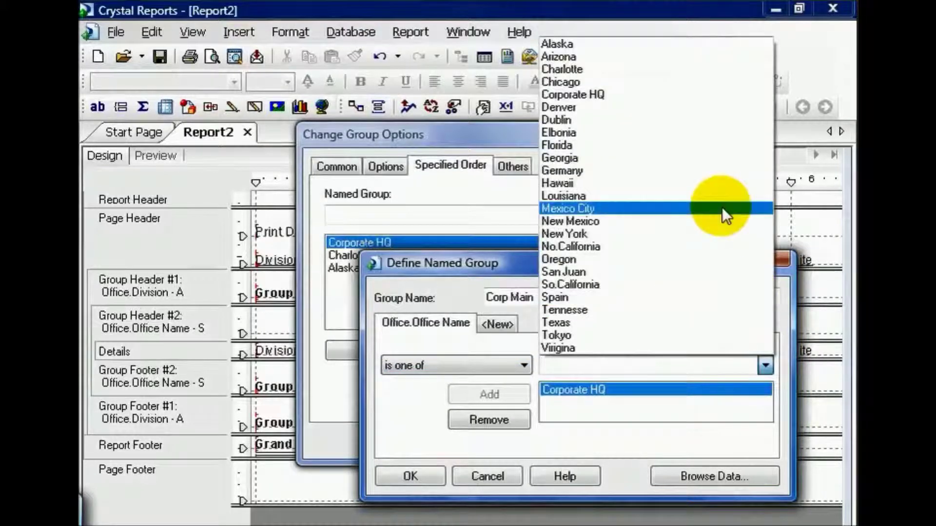
pyautogui.click(709, 171)
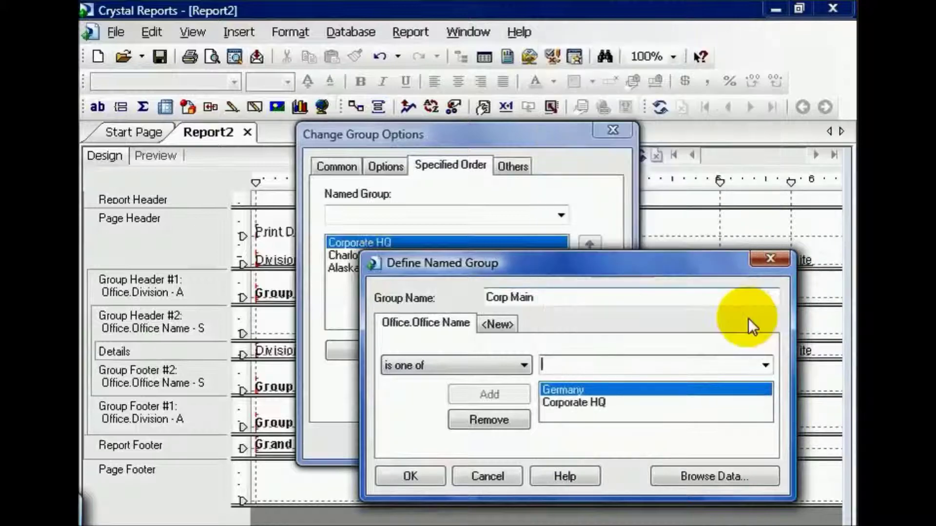
pyautogui.click(765, 365)
pyautogui.click(639, 127)
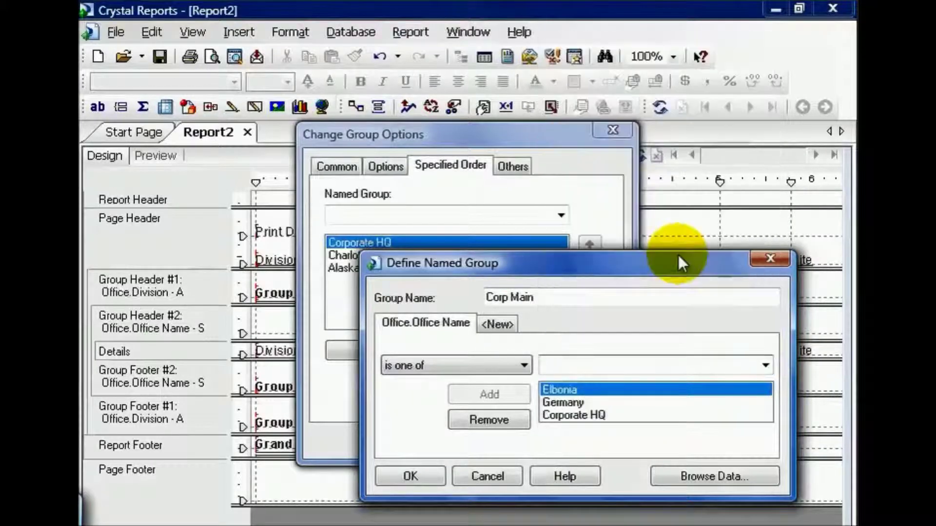
# Add Dublin, Tokyo and Spain to the Corp Main named group and apply the group options
pyautogui.click(766, 365)
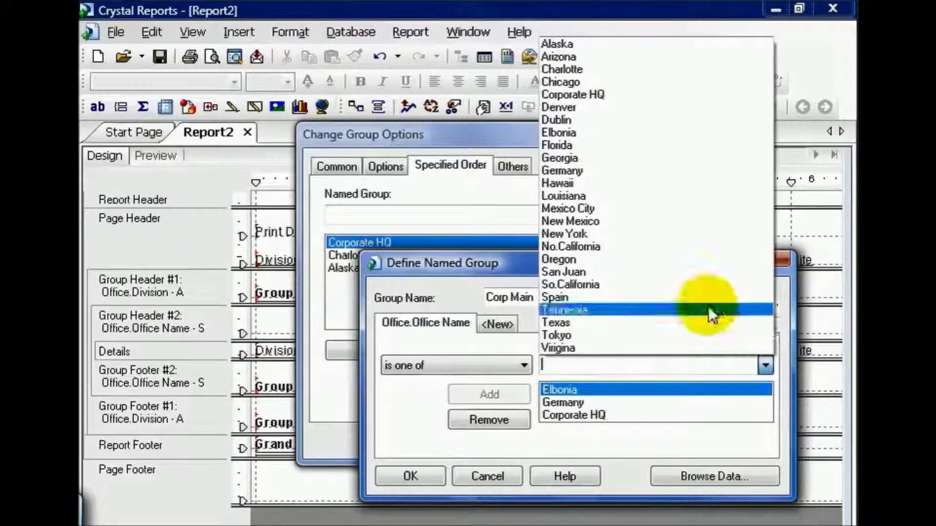
pyautogui.click(618, 121)
pyautogui.click(766, 366)
pyautogui.click(715, 338)
pyautogui.click(765, 366)
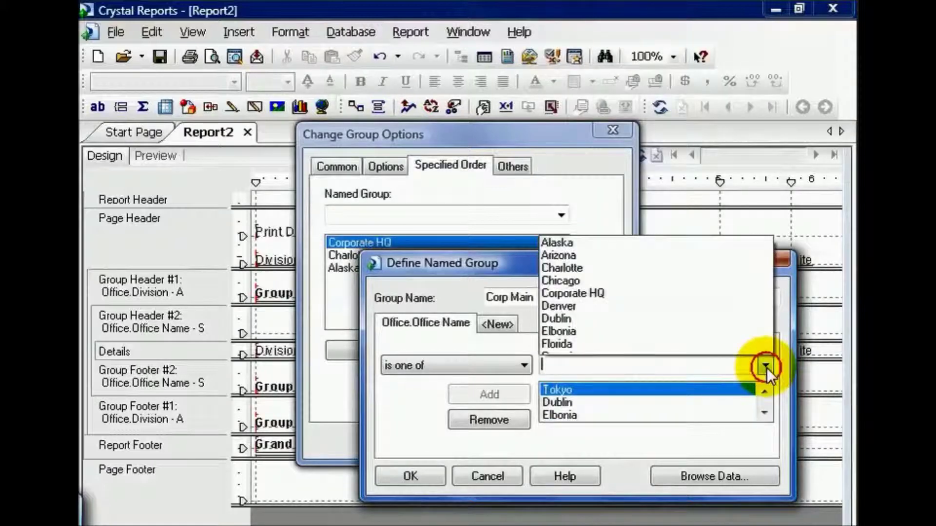
pyautogui.click(713, 299)
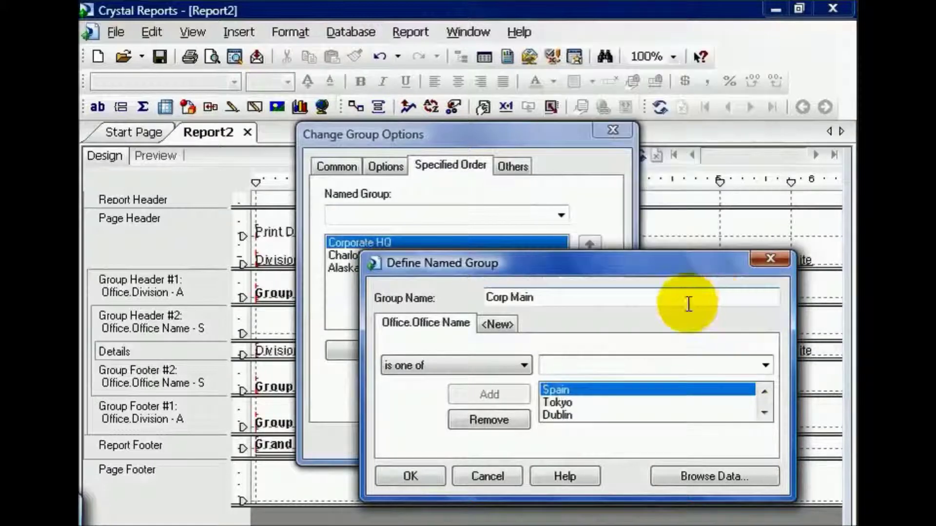
pyautogui.click(422, 476)
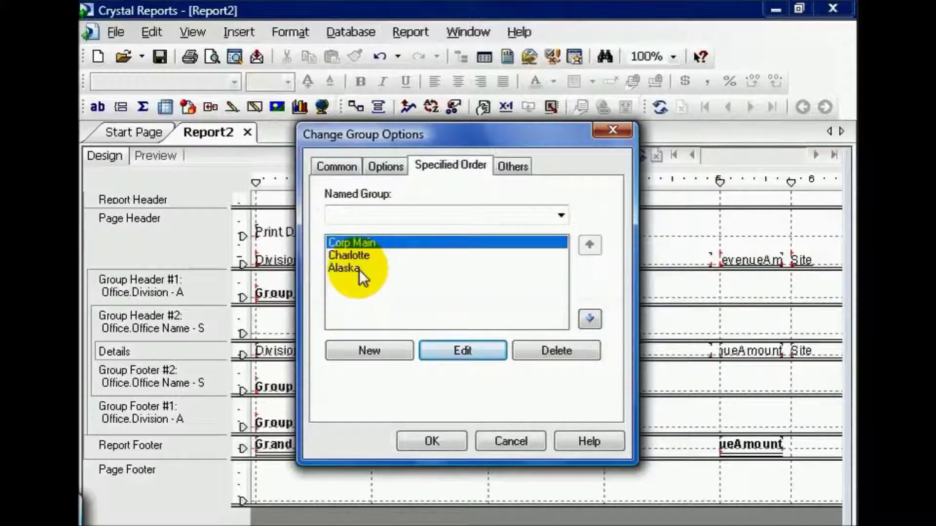
pyautogui.click(438, 440)
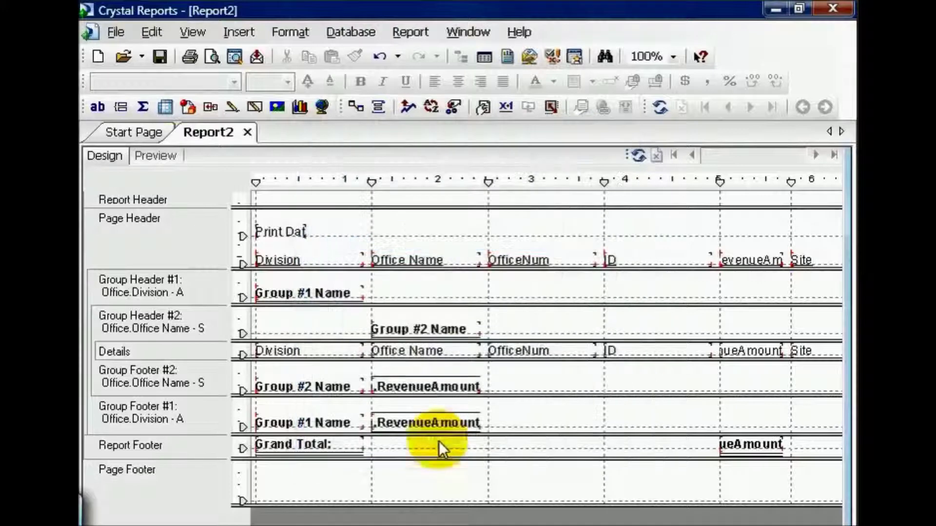
# Preview the report and go to the Corp Main group under the West division
pyautogui.click(165, 155)
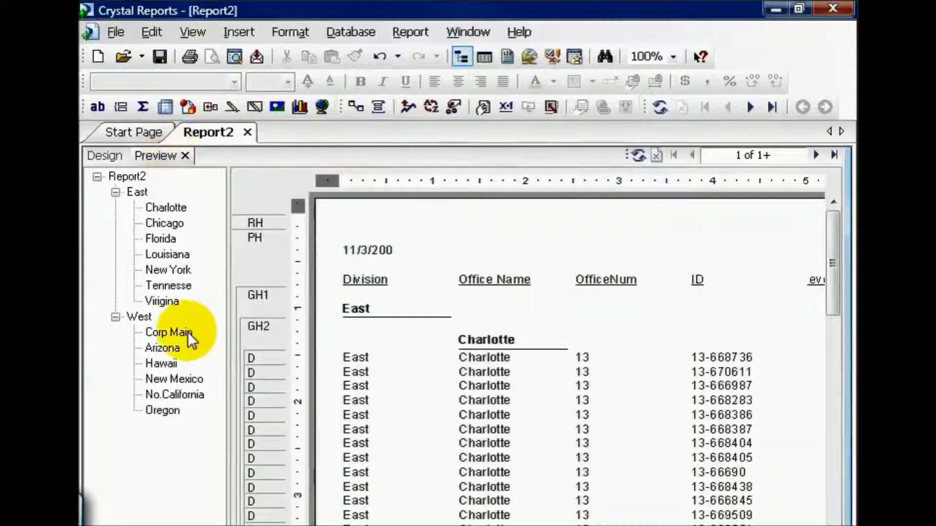
pyautogui.click(188, 331)
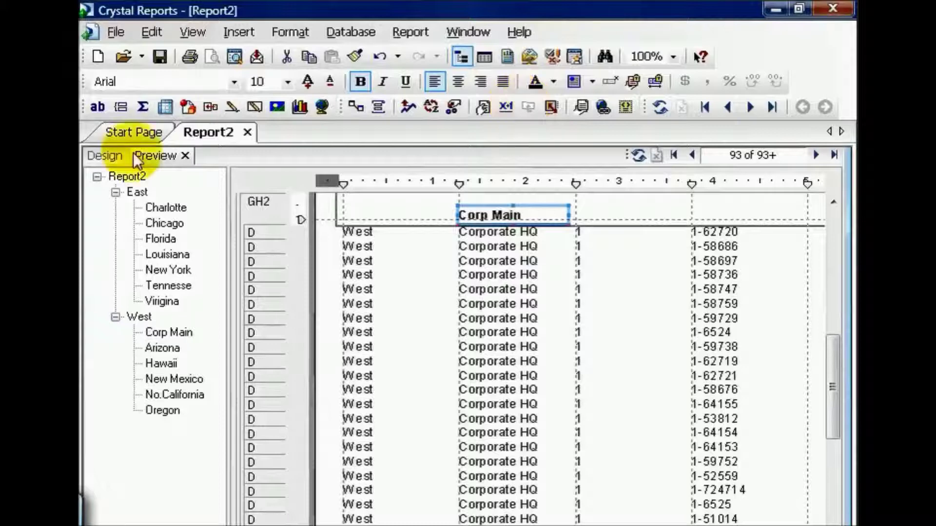
# Change the Office Name group in the report design to group by Revenue_Transaction.Rev Date in ascending order
pyautogui.click(108, 160)
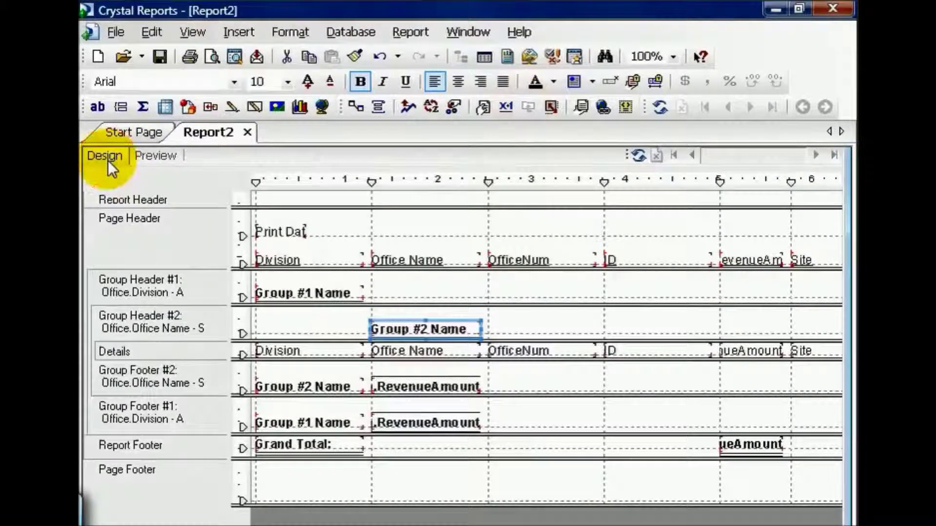
pyautogui.rightClick(166, 326)
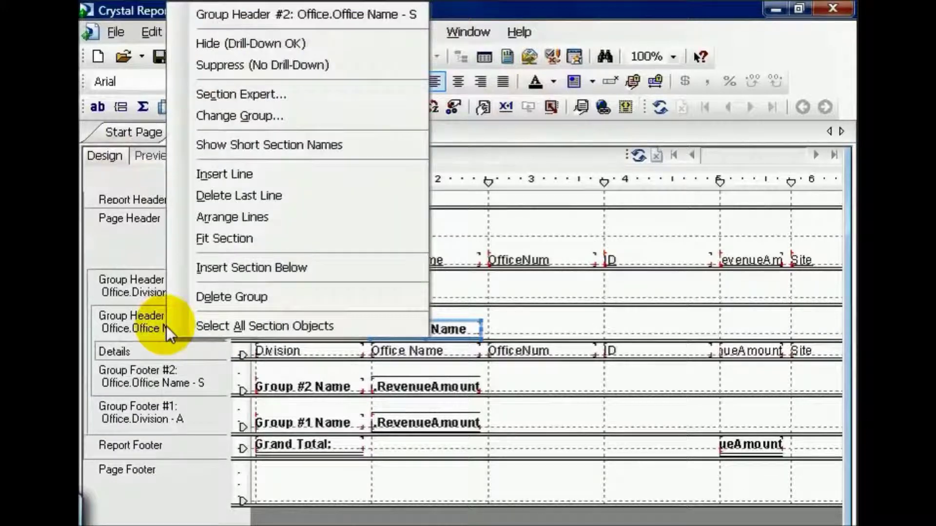
pyautogui.click(220, 109)
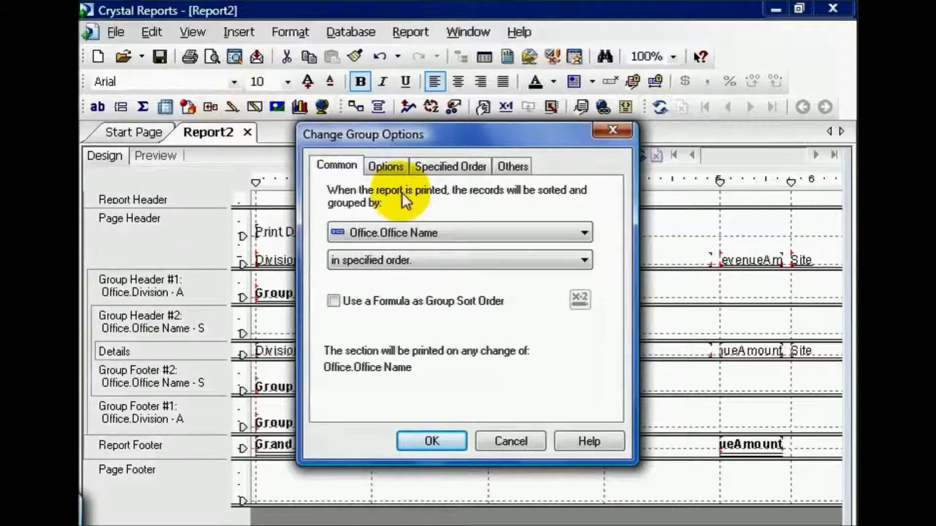
pyautogui.click(584, 233)
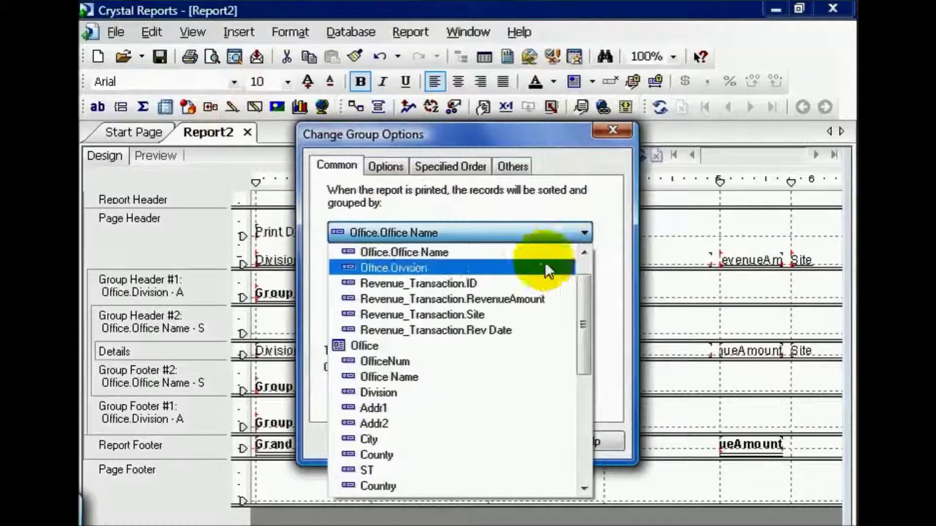
pyautogui.click(479, 327)
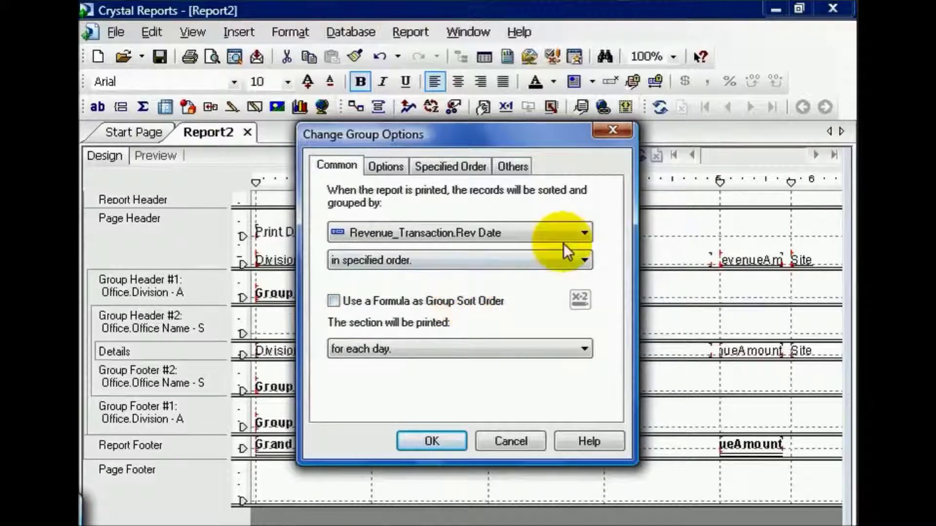
pyautogui.click(584, 260)
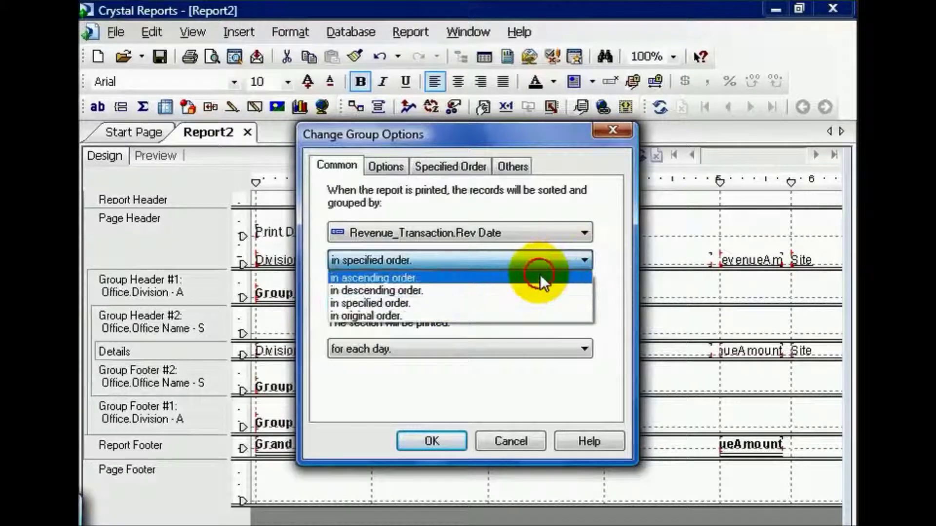
pyautogui.click(540, 276)
pyautogui.click(584, 262)
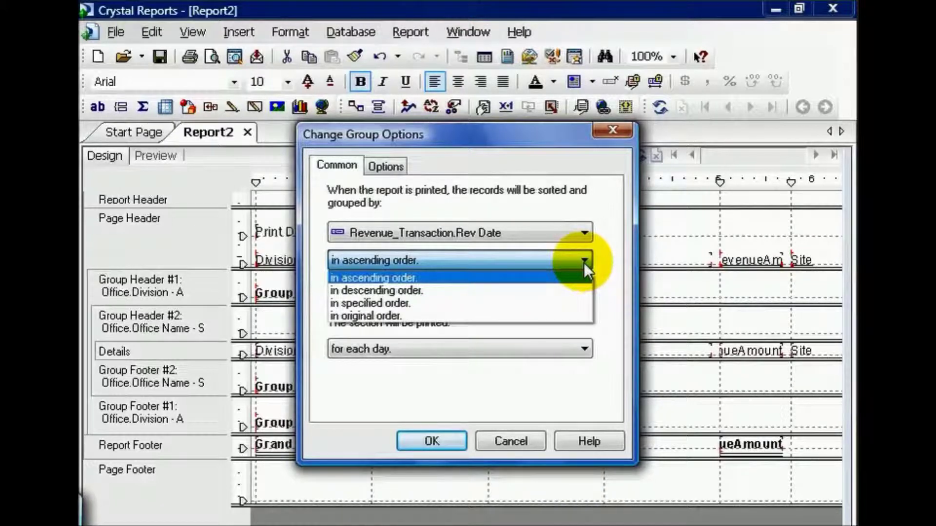
pyautogui.click(584, 262)
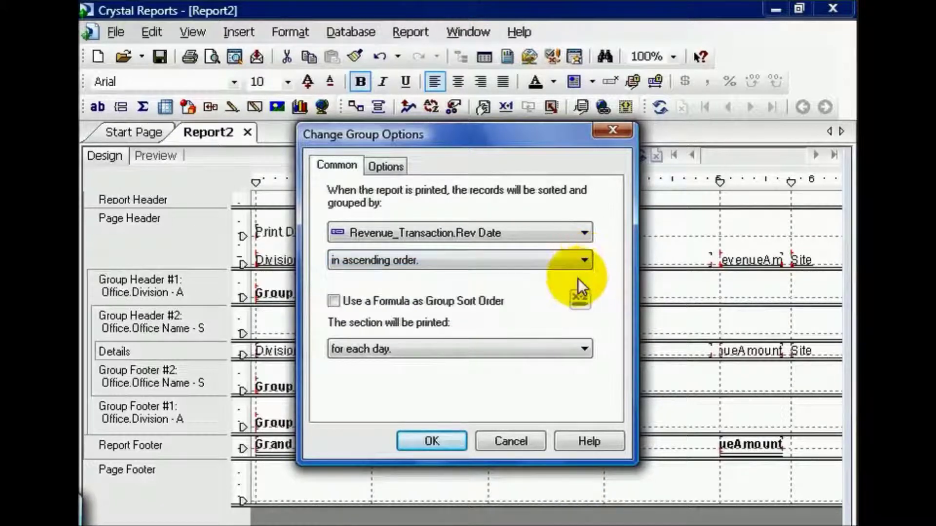
# Have the Rev Date group's section printed for each year and apply the group options
pyautogui.click(586, 346)
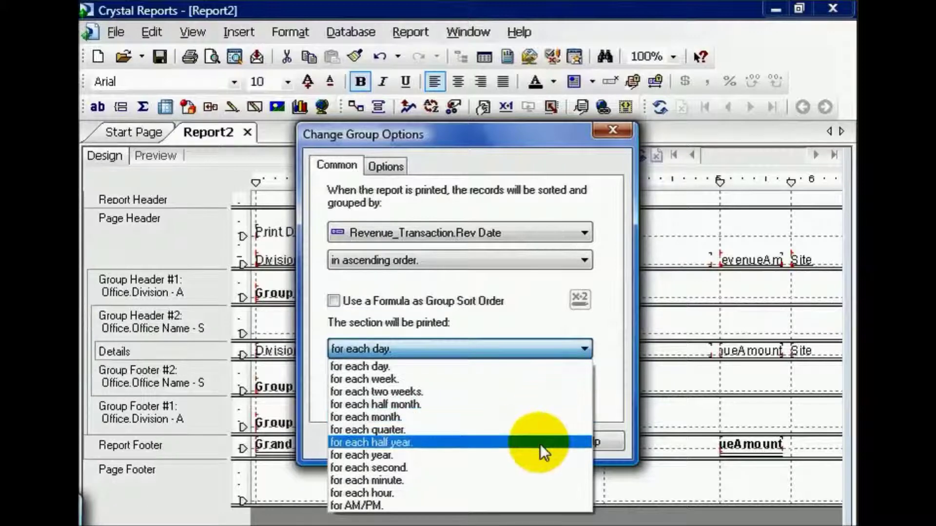
pyautogui.click(537, 454)
pyautogui.click(447, 443)
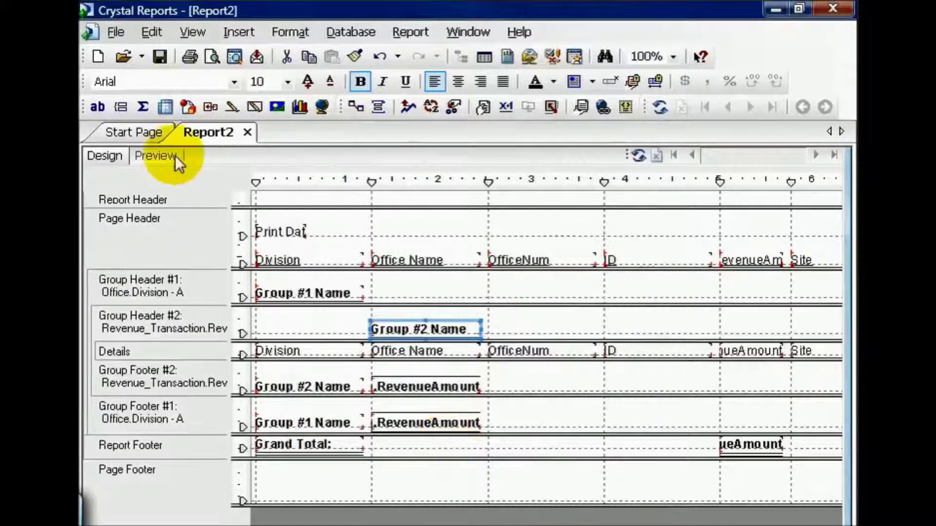
# Preview the report and examine the 1999 and 2000 groups of the East division
pyautogui.click(156, 156)
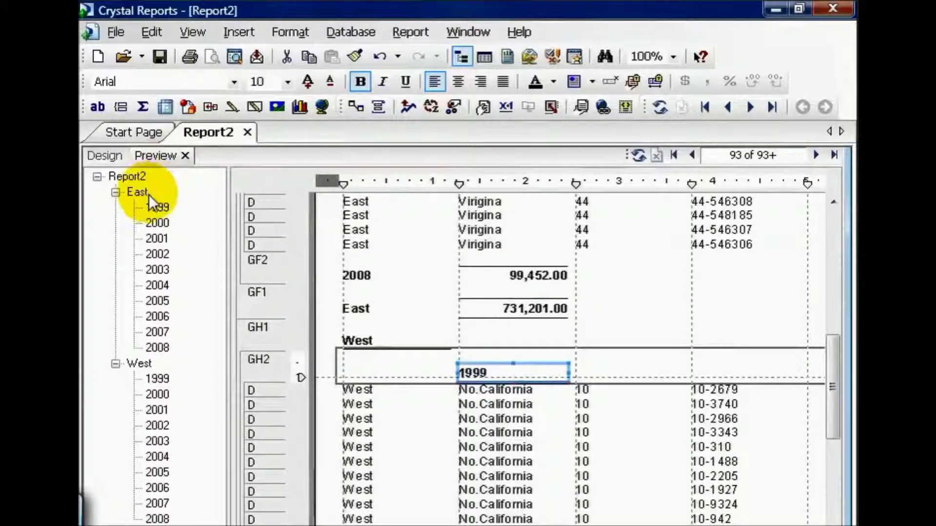
pyautogui.click(159, 206)
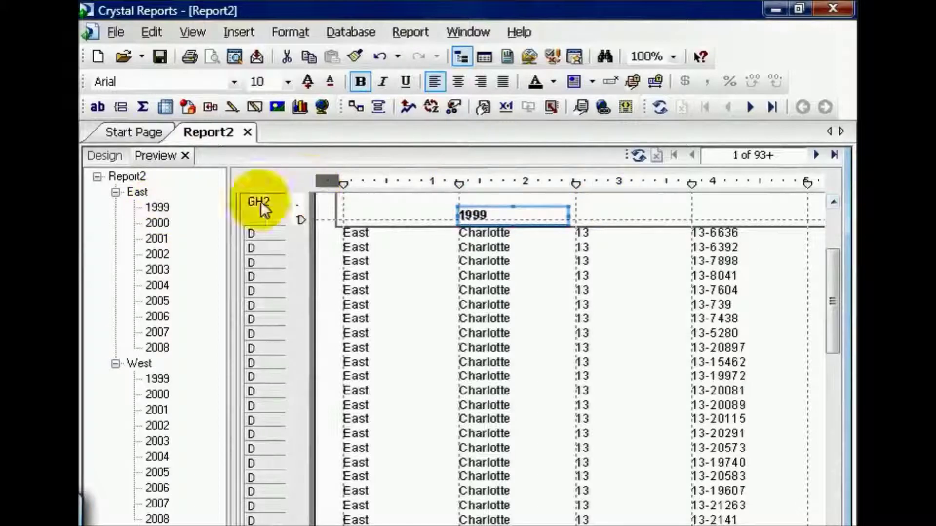
pyautogui.click(162, 224)
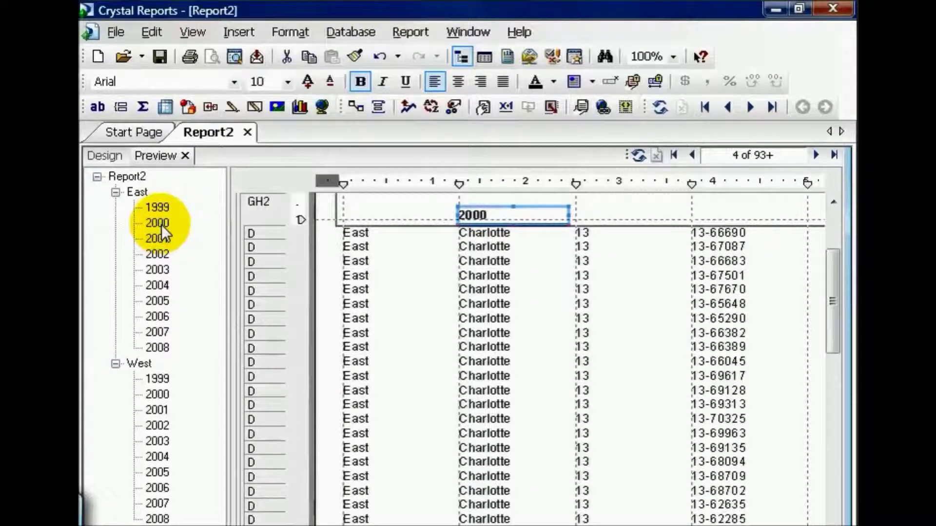
# Suppress the Details section without drill-down and review the yearly group totals in the preview
pyautogui.rightClick(260, 233)
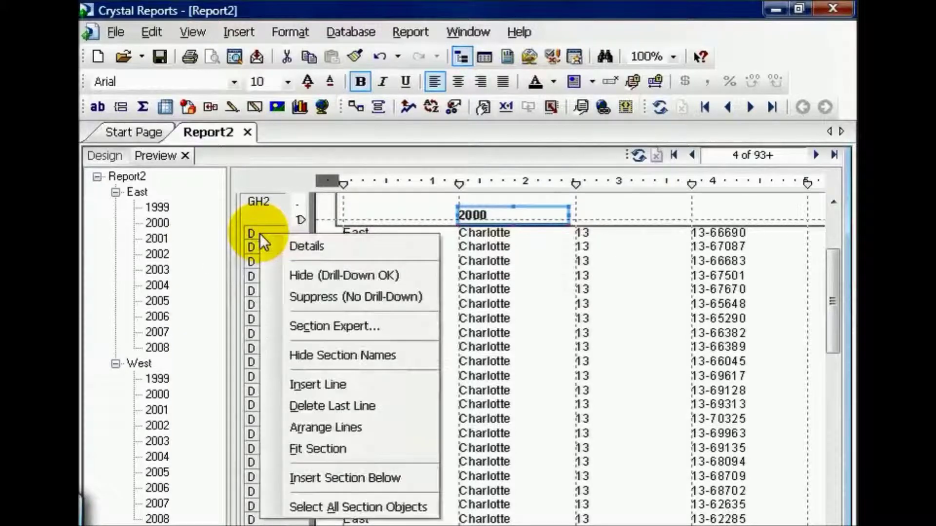
pyautogui.click(290, 294)
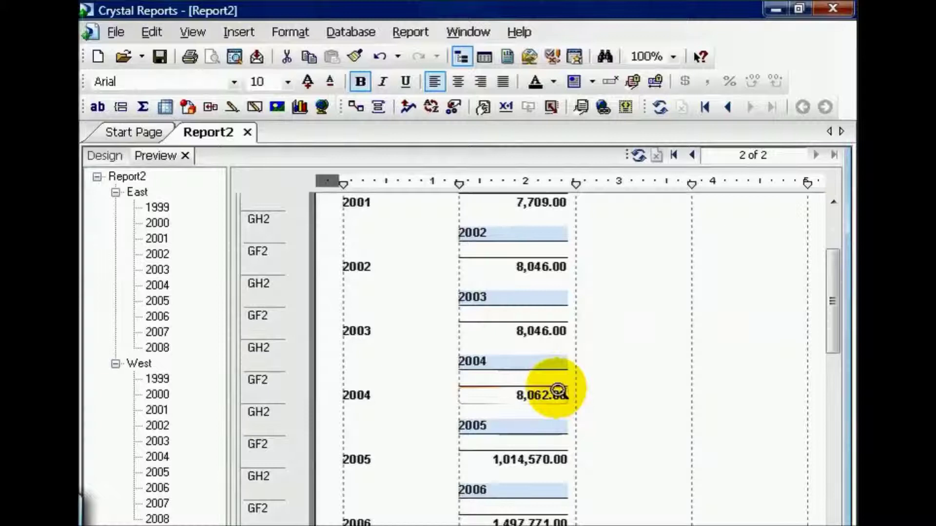
pyautogui.moveTo(820, 297); pyautogui.dragTo(815, 267)
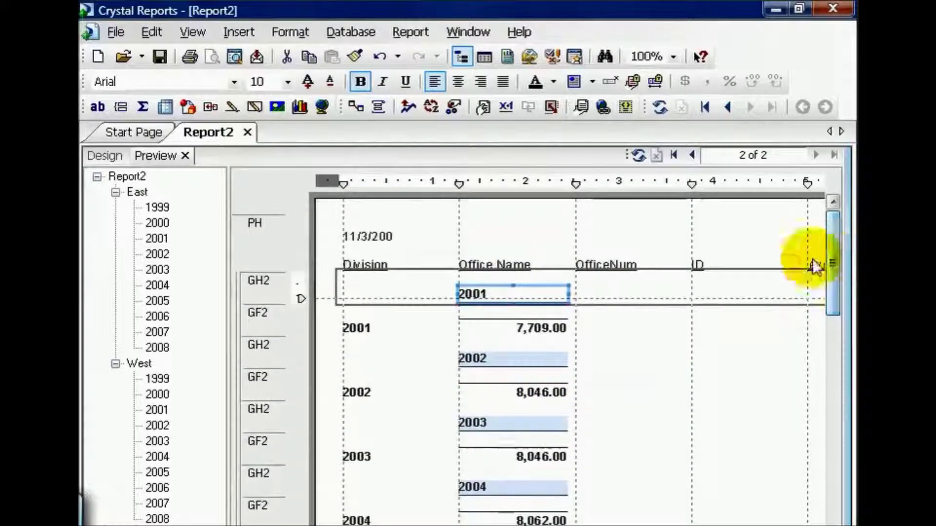
# Insert a third group in the report design based on Office.Office Name in ascending order
pyautogui.click(108, 156)
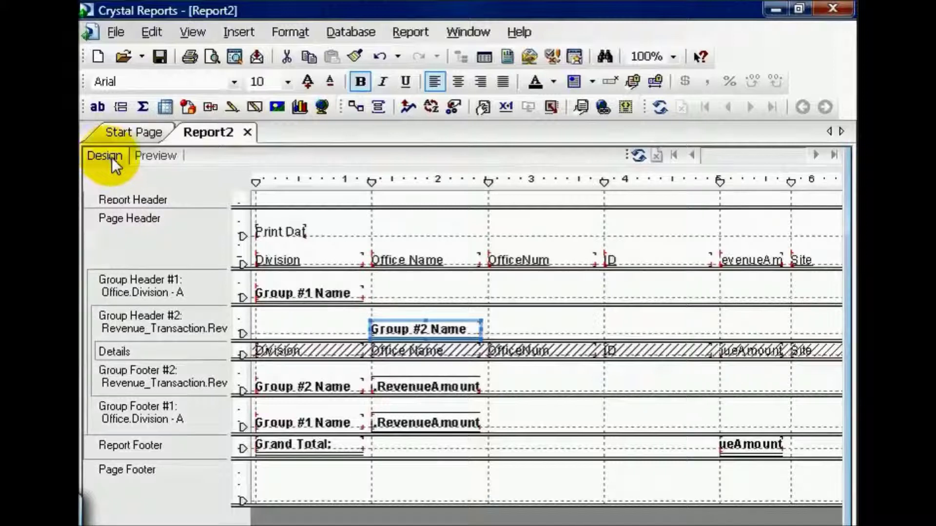
pyautogui.click(255, 33)
pyautogui.click(261, 131)
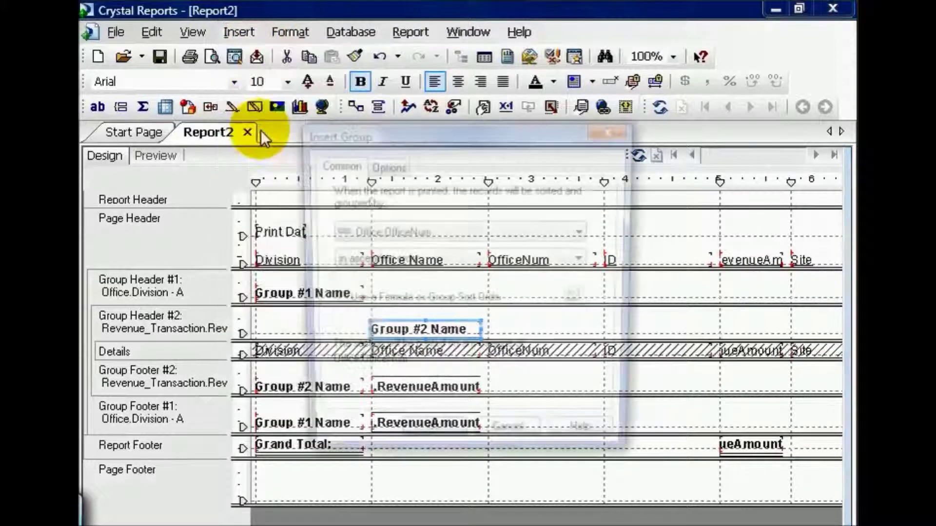
pyautogui.click(583, 233)
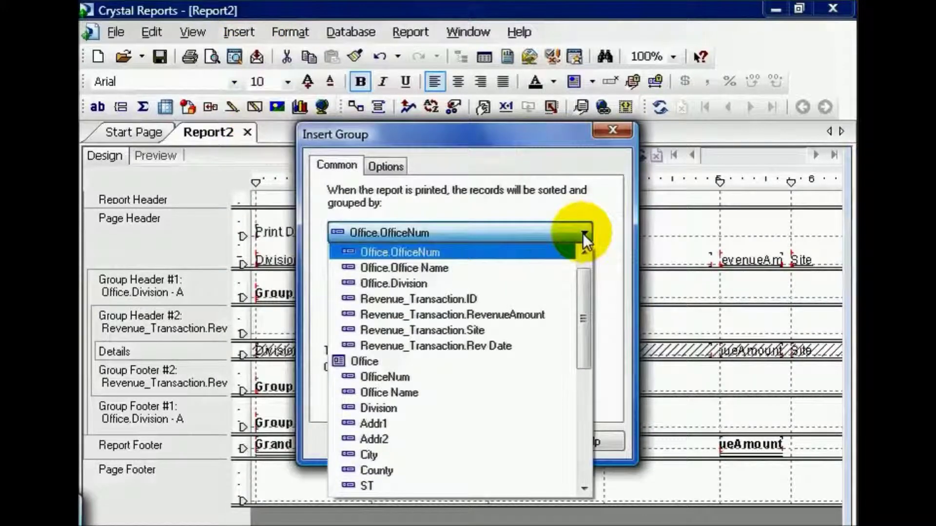
pyautogui.click(524, 266)
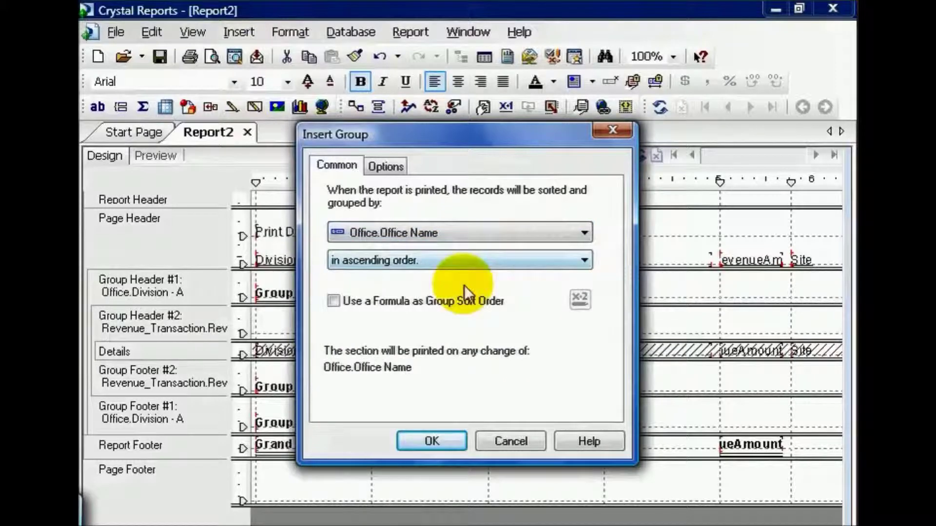
pyautogui.click(433, 441)
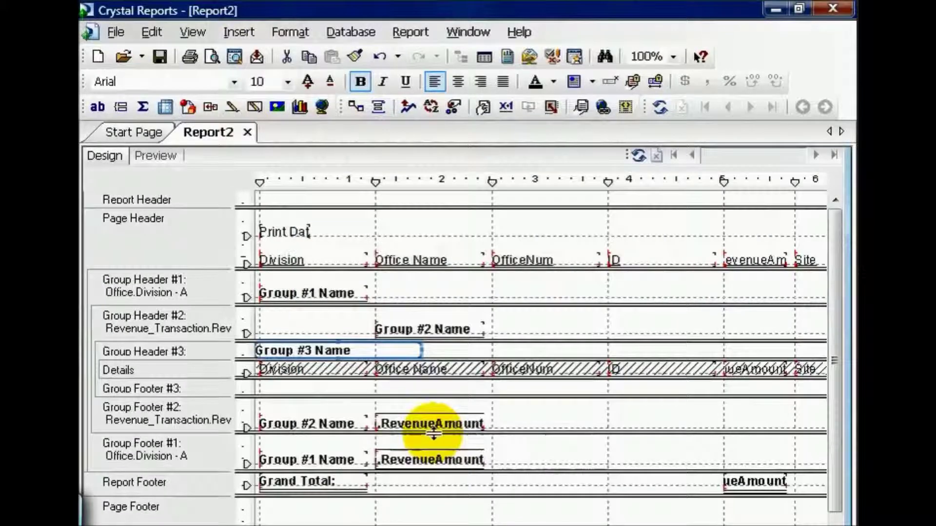
# Narrow the Group #3 Name field so its right edge meets the guideline where the Office Name column starts
pyautogui.click(417, 349)
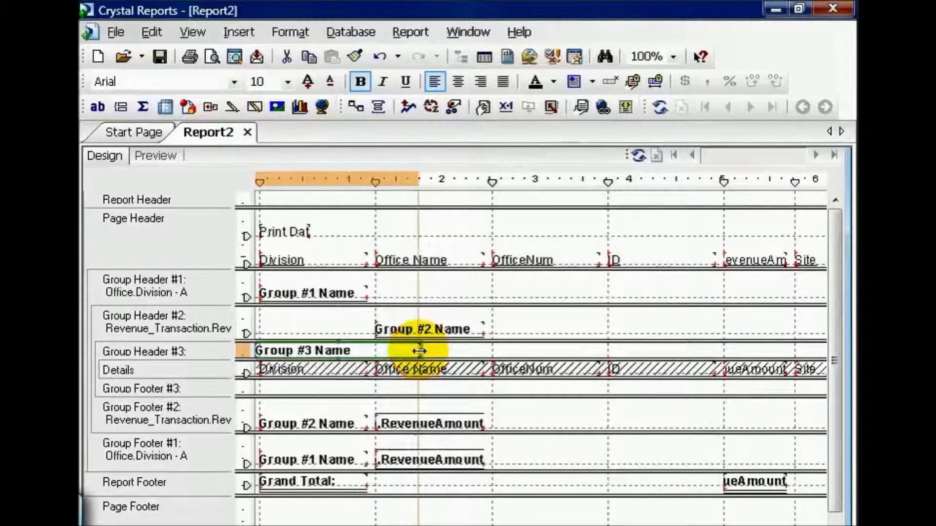
pyautogui.moveTo(392, 349); pyautogui.dragTo(375, 350)
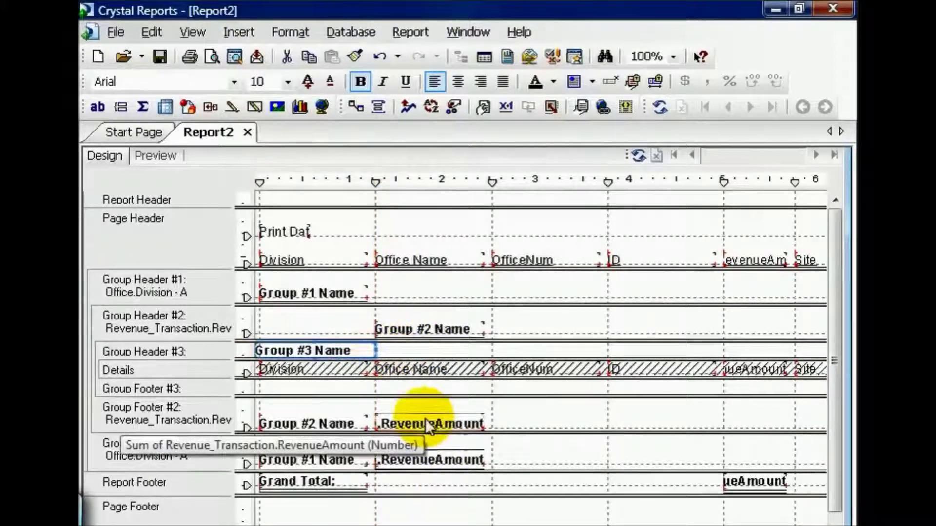
# Copy the RevenueAmount sum from Group Footer #2 into Group Footer #3, aligned with the Office Name column
pyautogui.rightClick(425, 420)
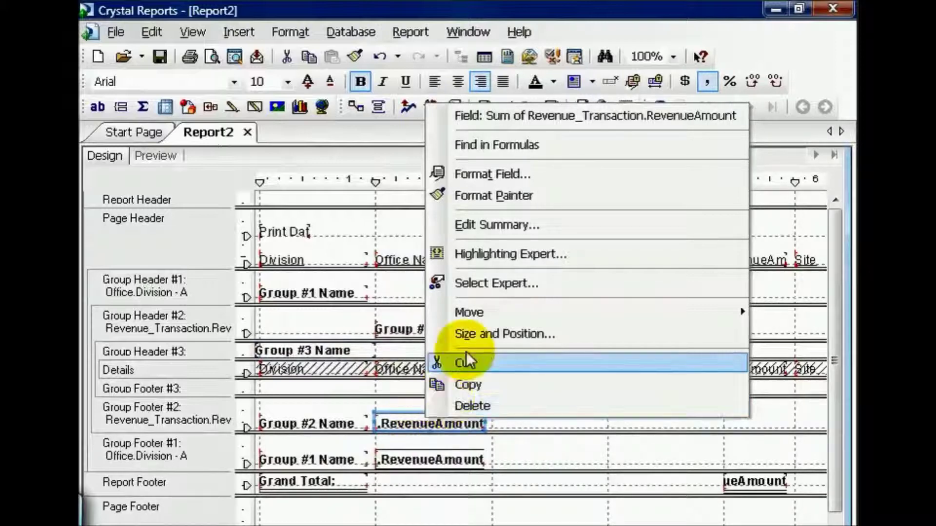
pyautogui.click(402, 399)
pyautogui.hotkey('ctrl', 'v')
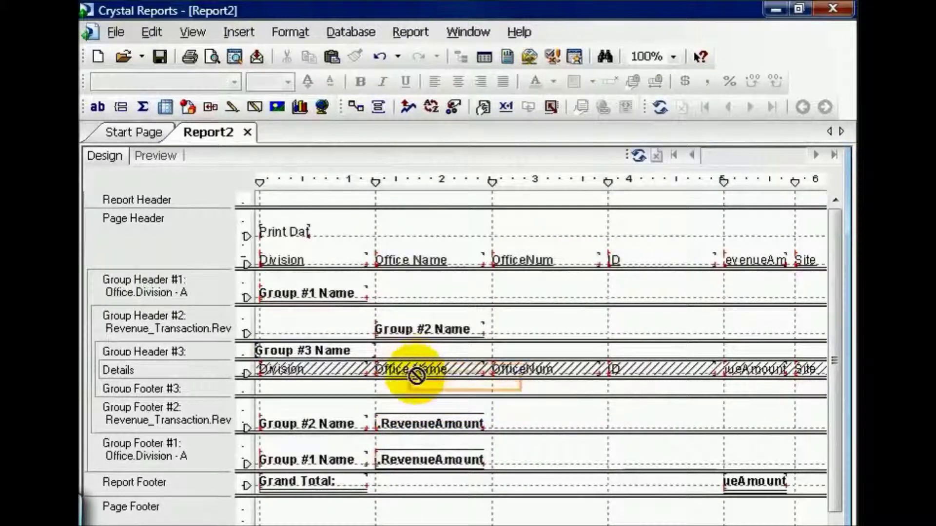
pyautogui.click(379, 385)
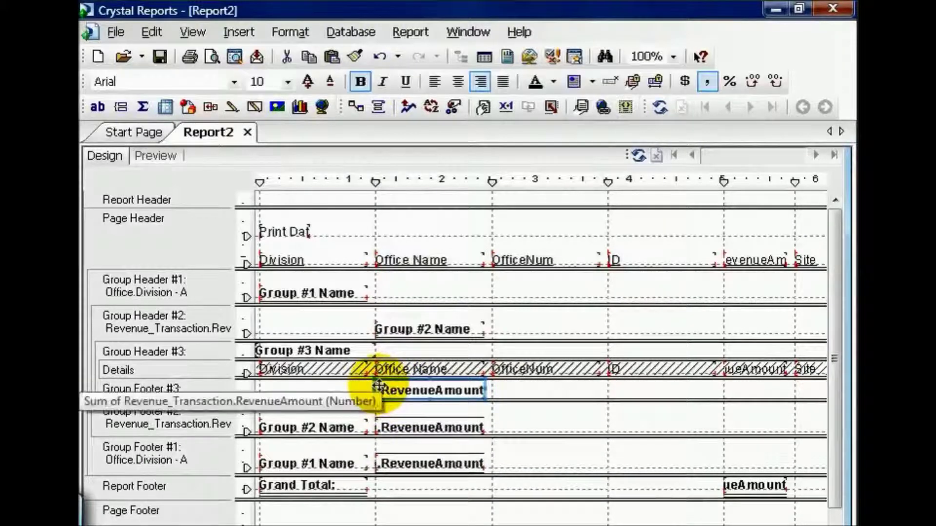
# Copy the Group #3 Name field from Group Header #3 into Group Footer #3, beneath the Division column
pyautogui.rightClick(335, 350)
pyautogui.click(369, 294)
pyautogui.rightClick(272, 391)
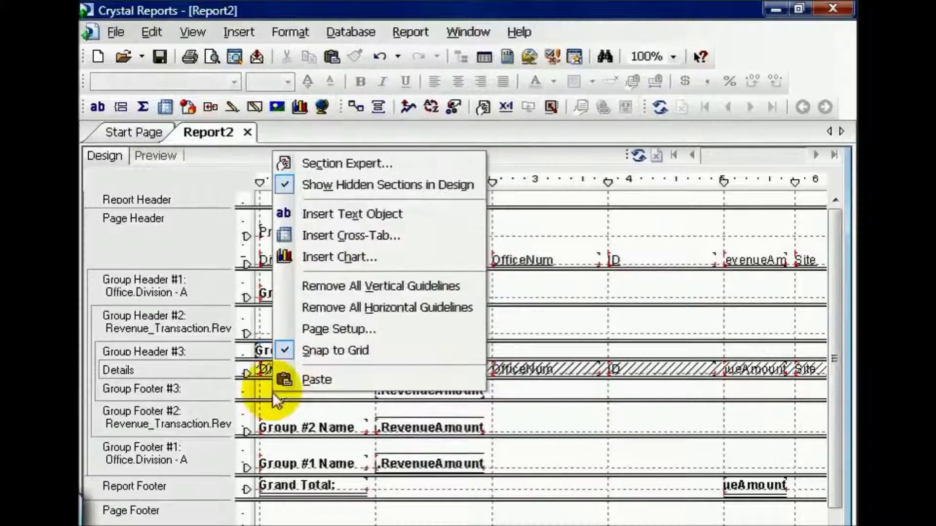
pyautogui.click(303, 378)
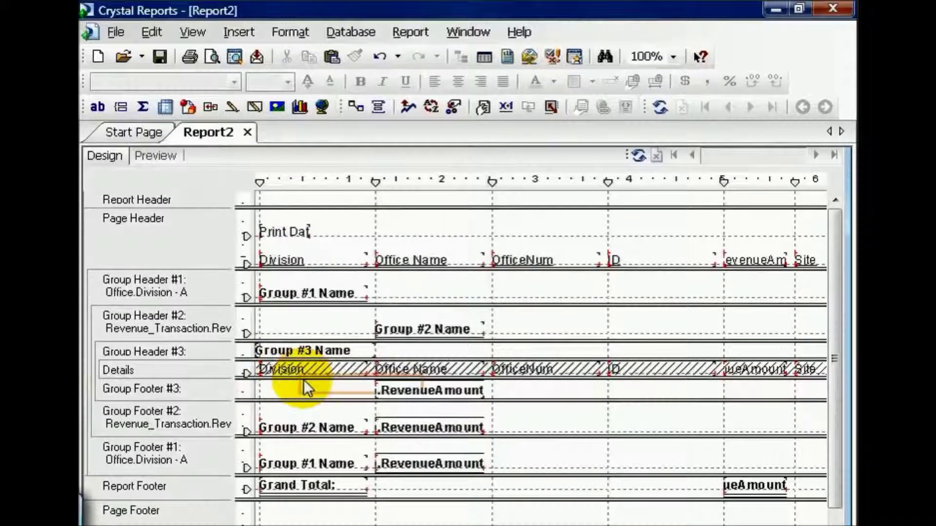
pyautogui.click(265, 385)
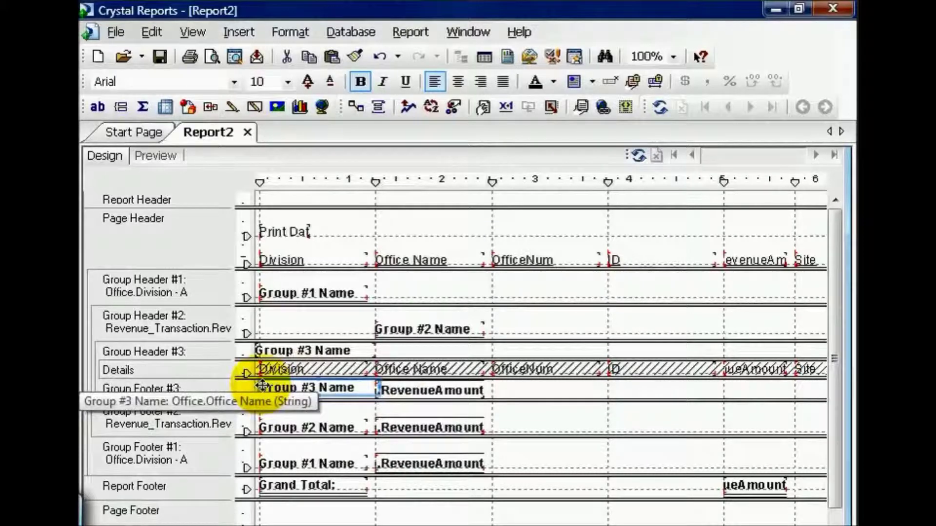
# Preview the report and expand the East division's 1999 through 2003 groups in the group tree to show their offices
pyautogui.click(168, 154)
pyautogui.click(134, 208)
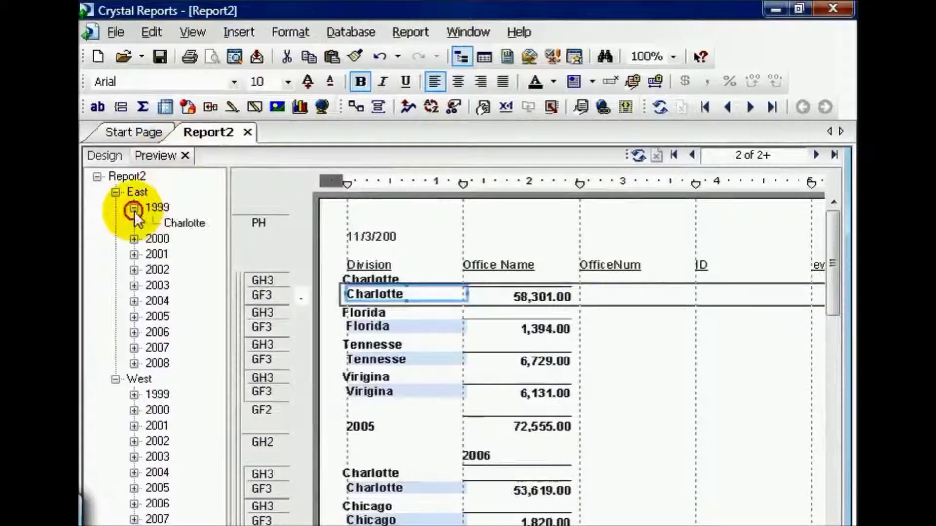
pyautogui.click(134, 238)
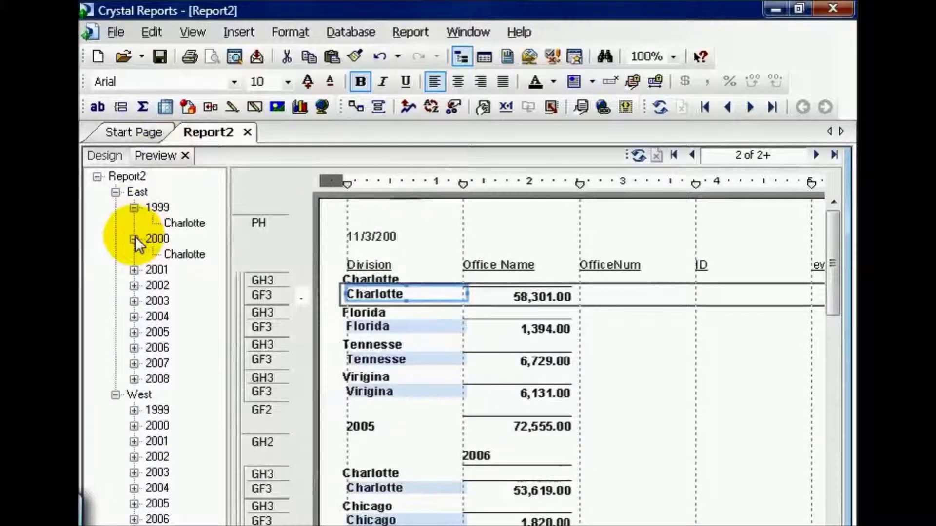
pyautogui.click(134, 269)
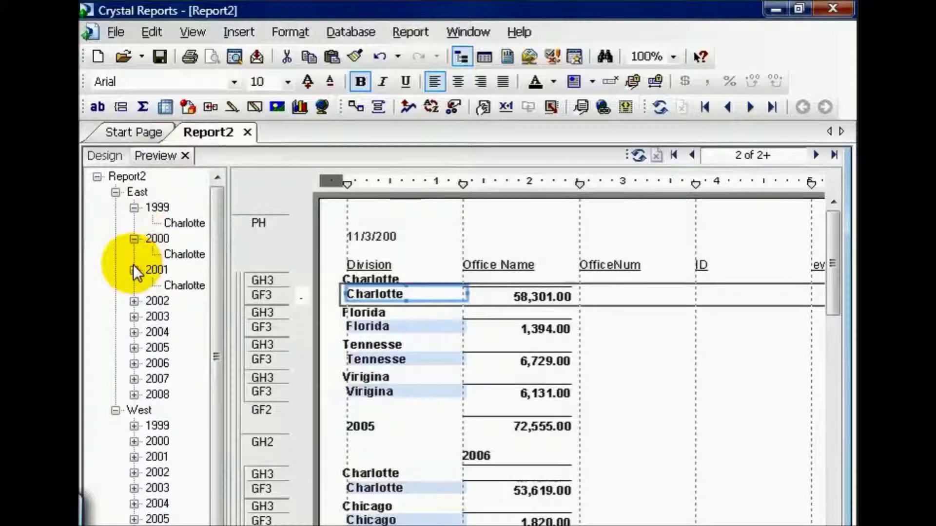
pyautogui.click(133, 300)
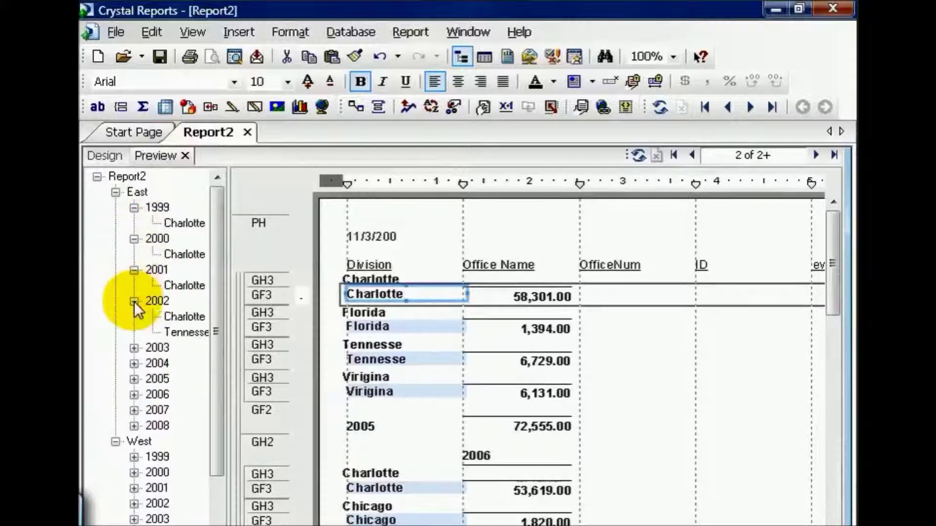
pyautogui.click(133, 348)
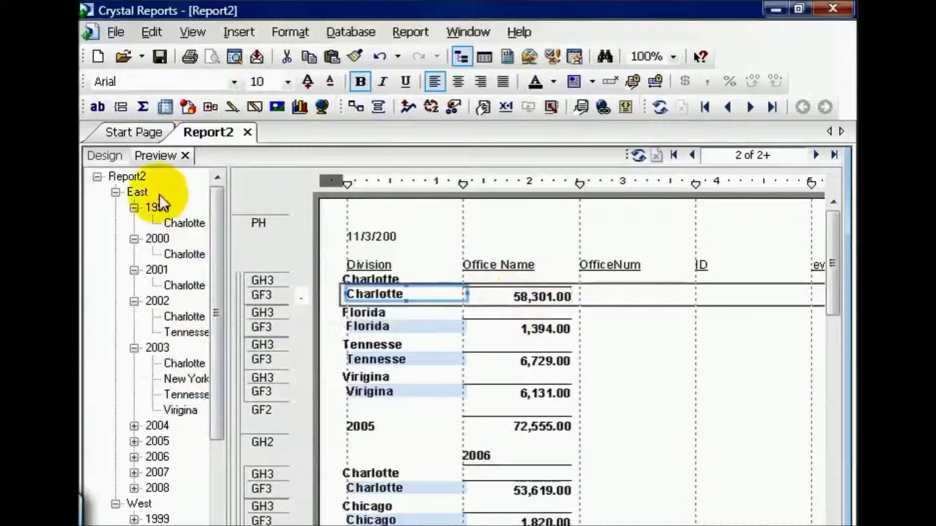
# Examine the East 1999 group, its Charlotte office, the 2003 New York office and the West division in the preview
pyautogui.click(157, 207)
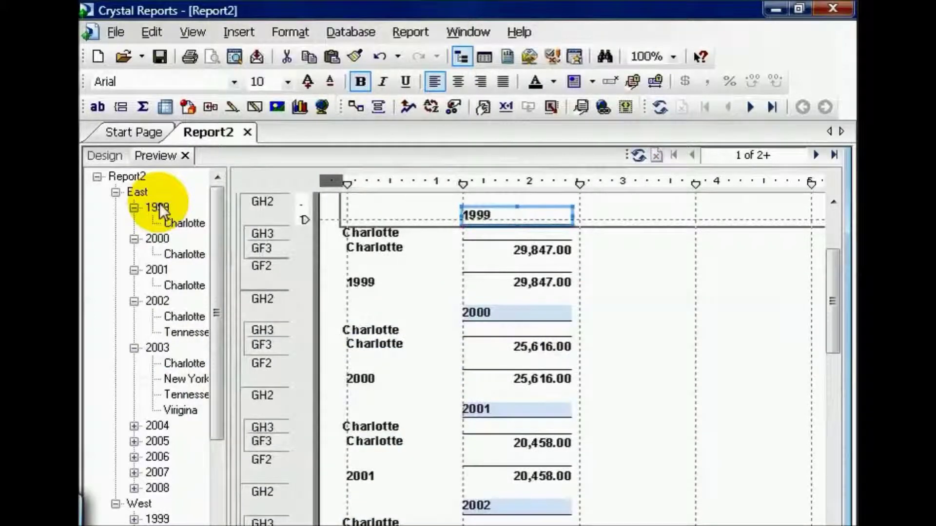
pyautogui.click(180, 223)
pyautogui.click(185, 379)
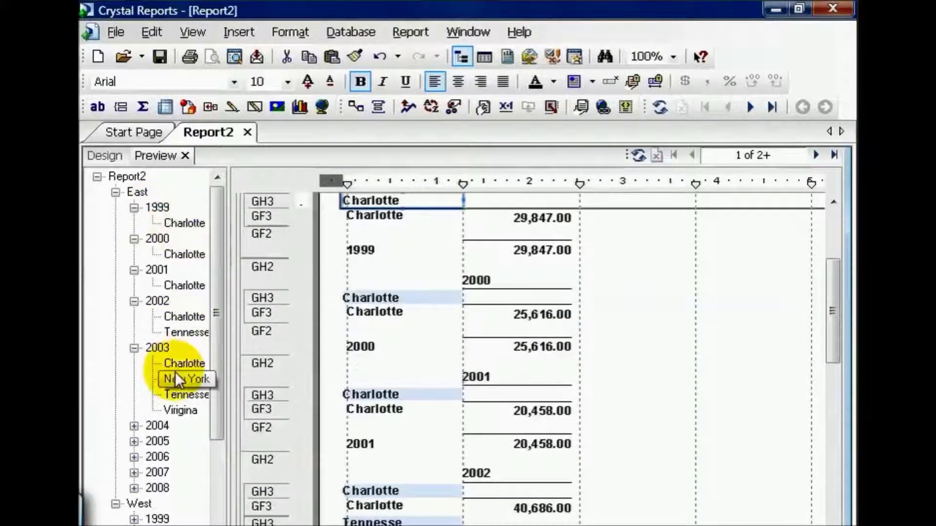
pyautogui.click(139, 504)
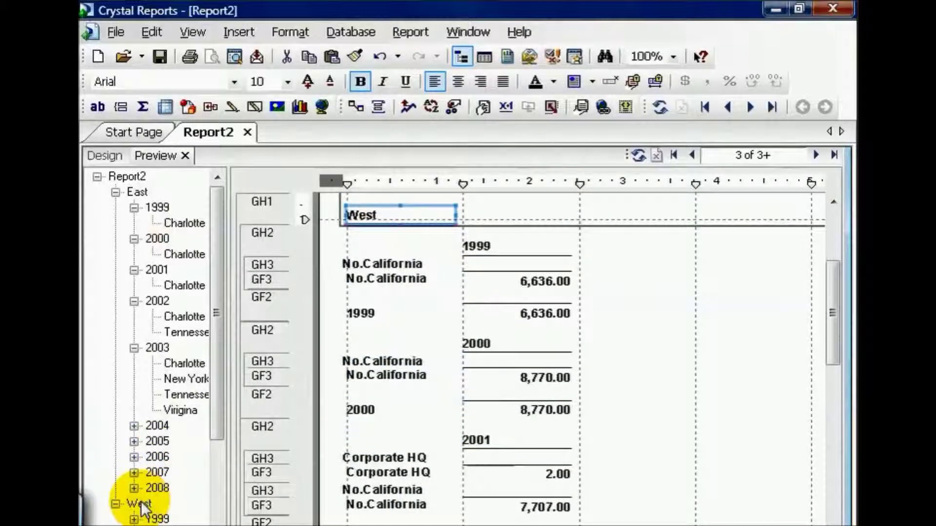